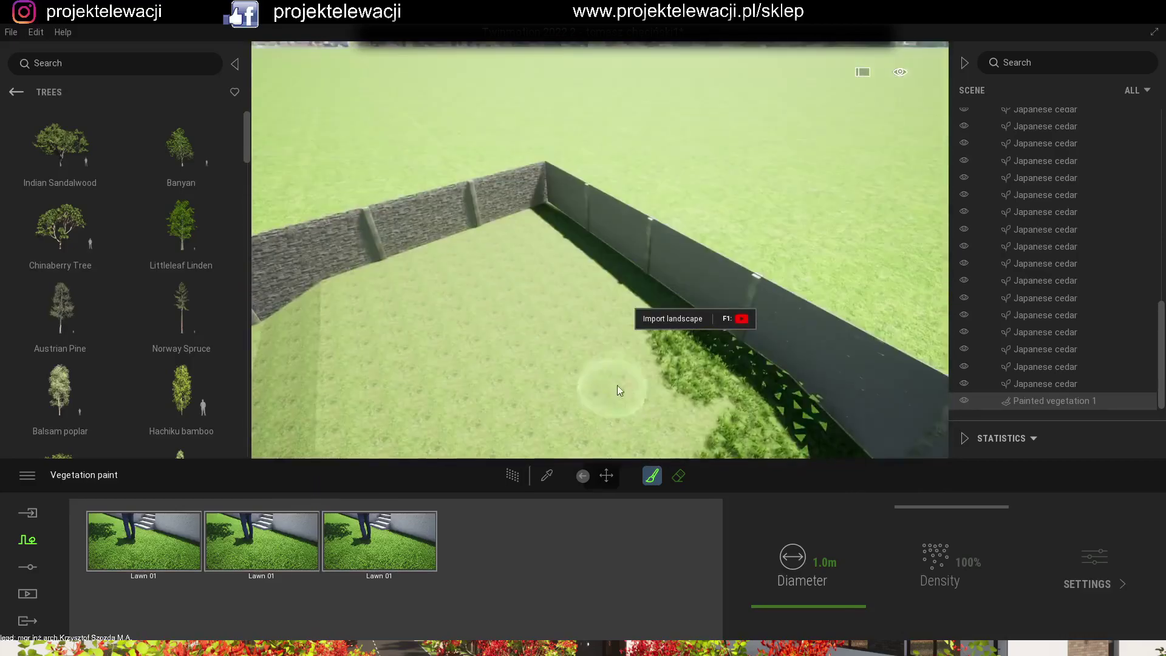
# Paint the Lawn 01 mix over the garden ground between the stone walls, the metal fence and the large terrace.
pyautogui.moveTo(617, 385)
pyautogui.mouseDown()
pyautogui.moveTo(535, 220)
pyautogui.moveTo(498, 283)
pyautogui.moveTo(691, 428)
pyautogui.mouseUp()
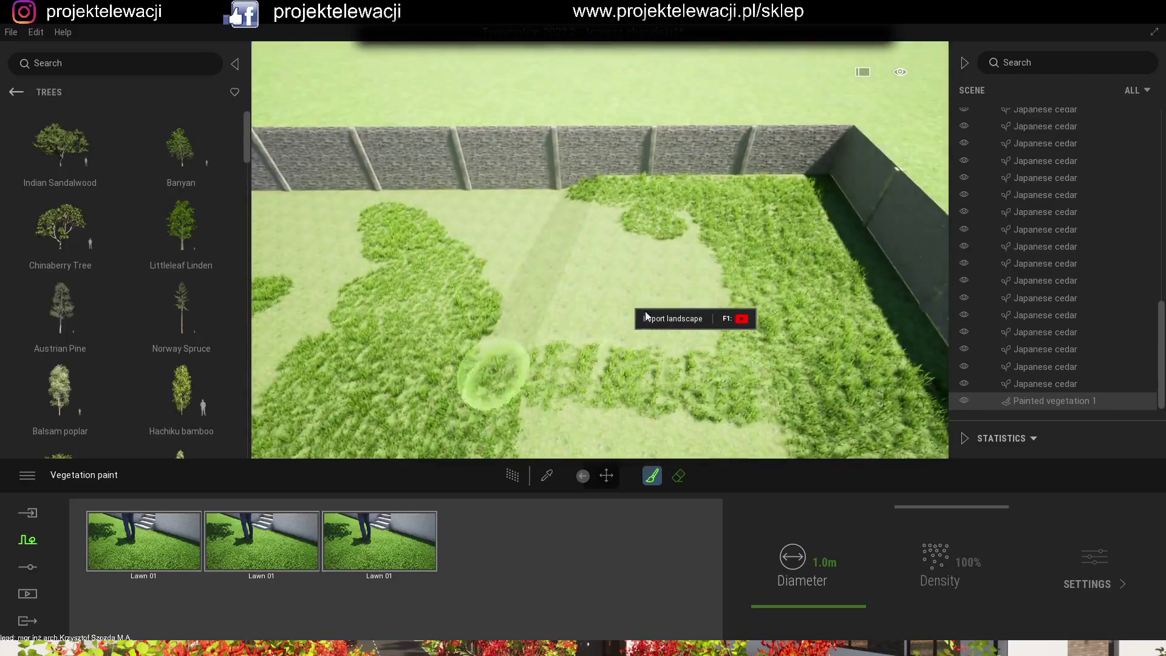
pyautogui.moveTo(481, 377)
pyautogui.mouseDown()
pyautogui.moveTo(595, 266)
pyautogui.moveTo(535, 283)
pyautogui.mouseUp()
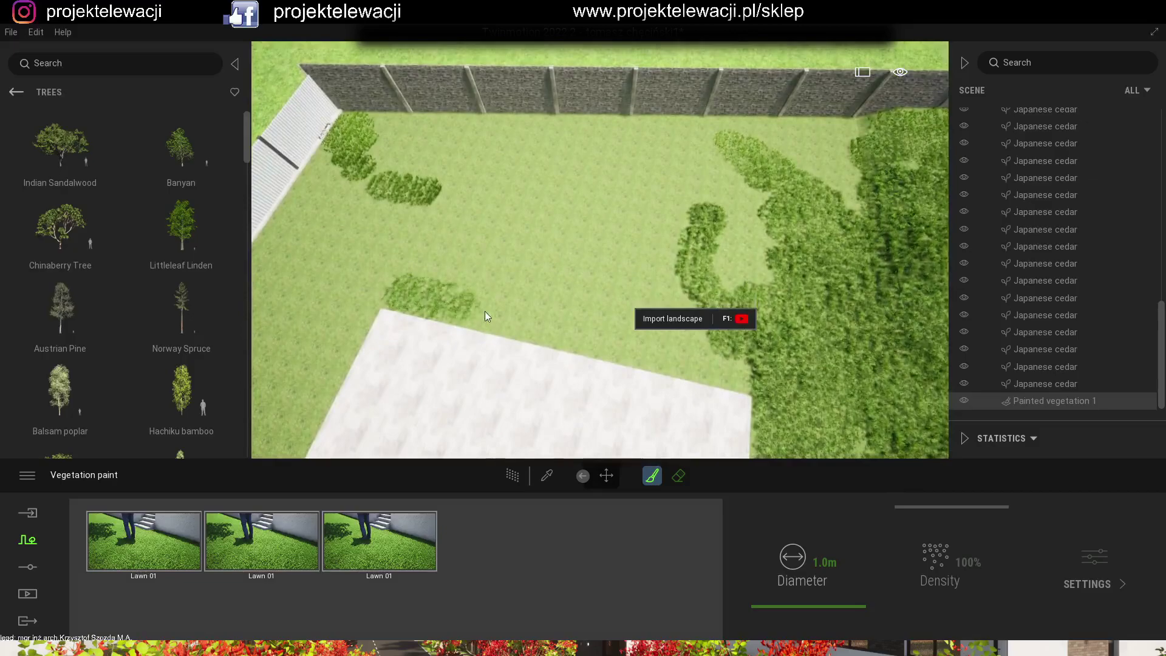
pyautogui.moveTo(641, 344)
pyautogui.mouseDown()
pyautogui.moveTo(494, 291)
pyautogui.moveTo(578, 290)
pyautogui.moveTo(741, 250)
pyautogui.mouseUp()
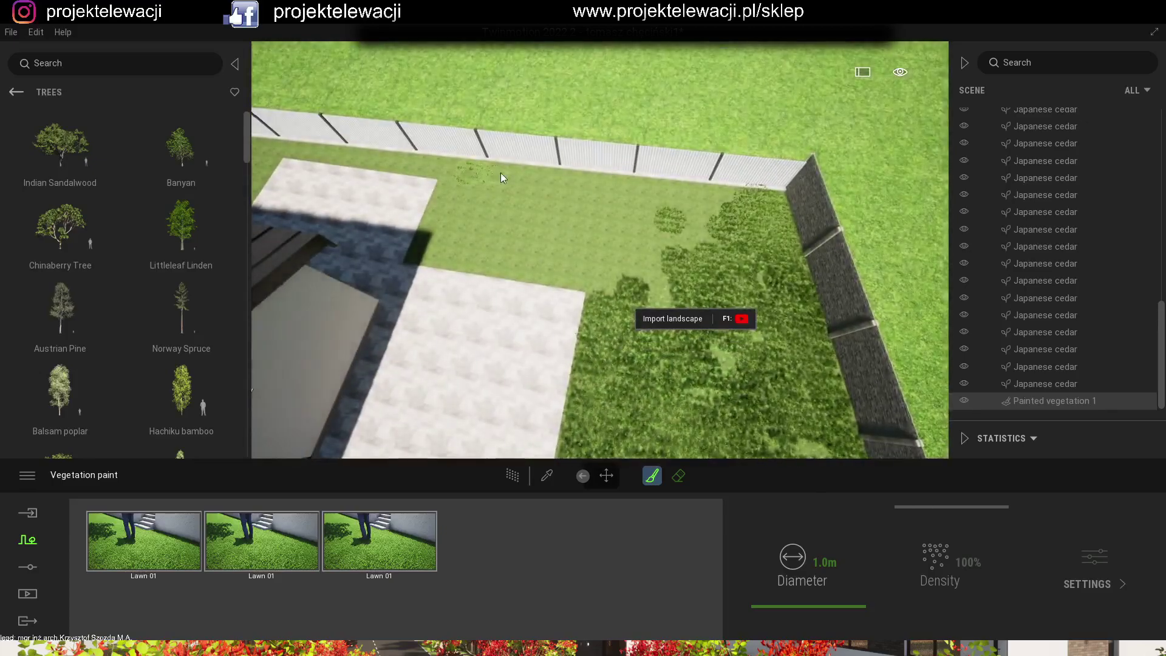
pyautogui.click(652, 475)
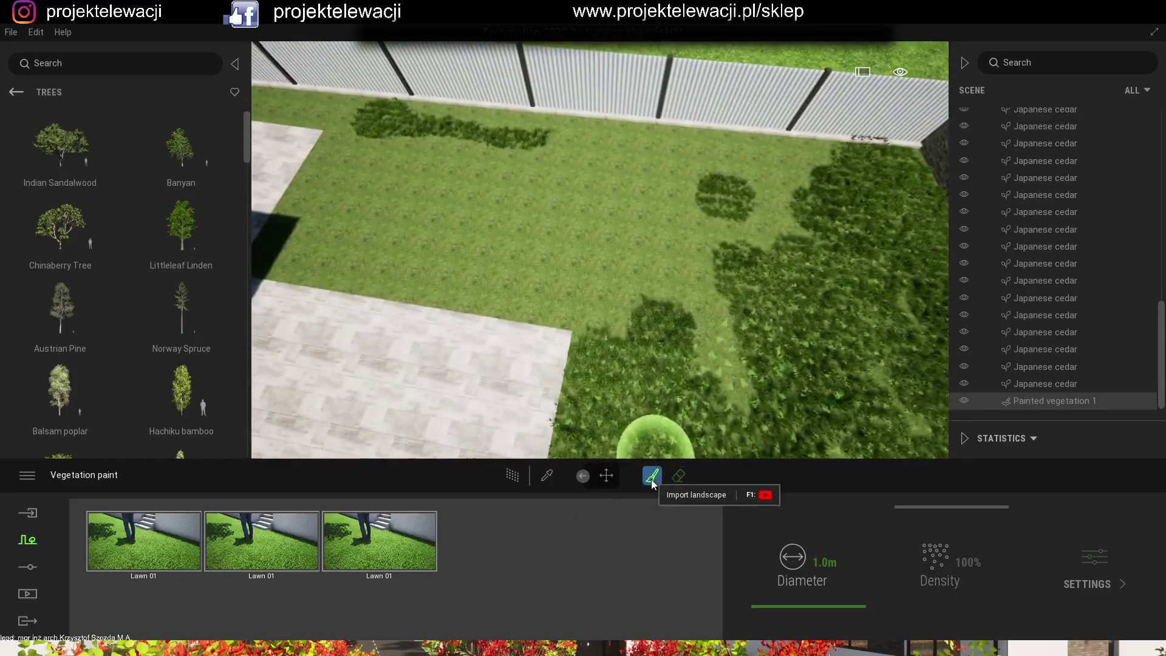
pyautogui.moveTo(645, 443); pyautogui.dragTo(846, 178)
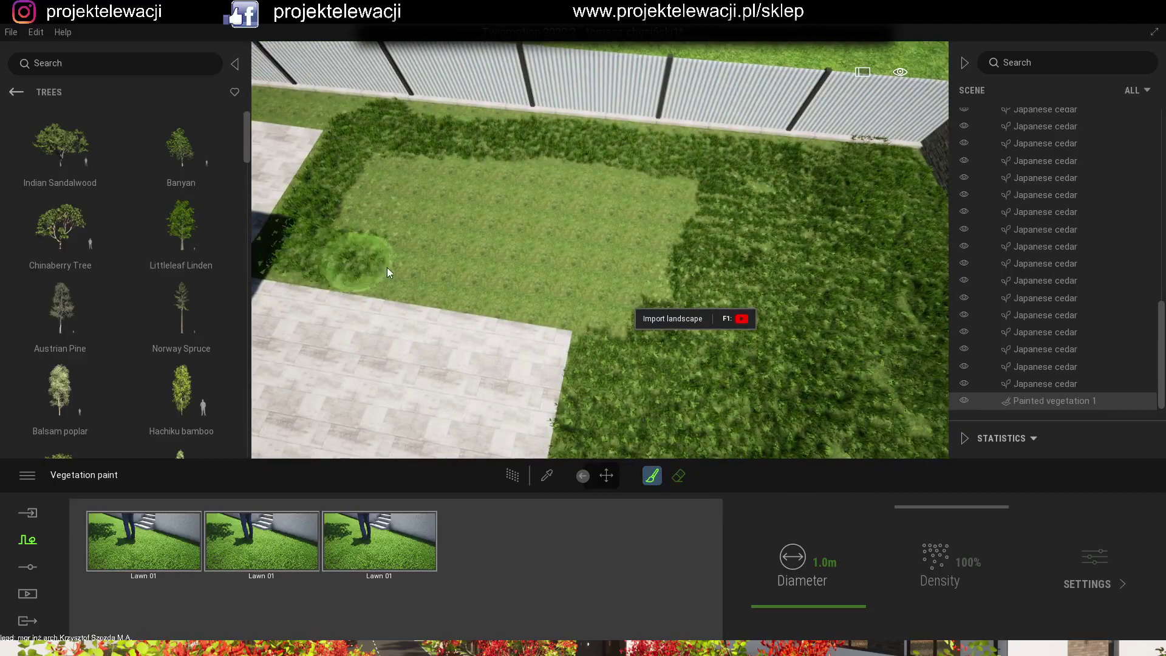
pyautogui.moveTo(572, 297)
pyautogui.mouseDown()
pyautogui.moveTo(366, 221)
pyautogui.moveTo(508, 186)
pyautogui.moveTo(571, 232)
pyautogui.moveTo(550, 261)
pyautogui.mouseUp()
# Paint Lawn 01 around the second paved area and along the metal fence beside the house, erasing grass that overlaps the fence.
pyautogui.click(679, 475)
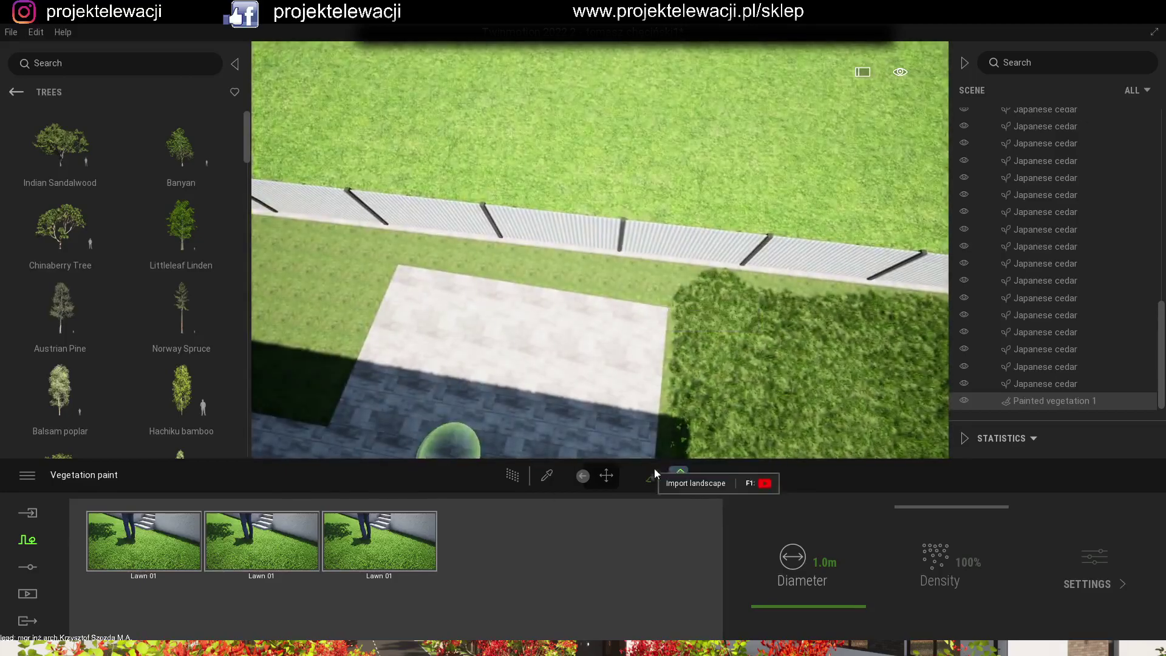
pyautogui.moveTo(748, 283); pyautogui.dragTo(500, 261)
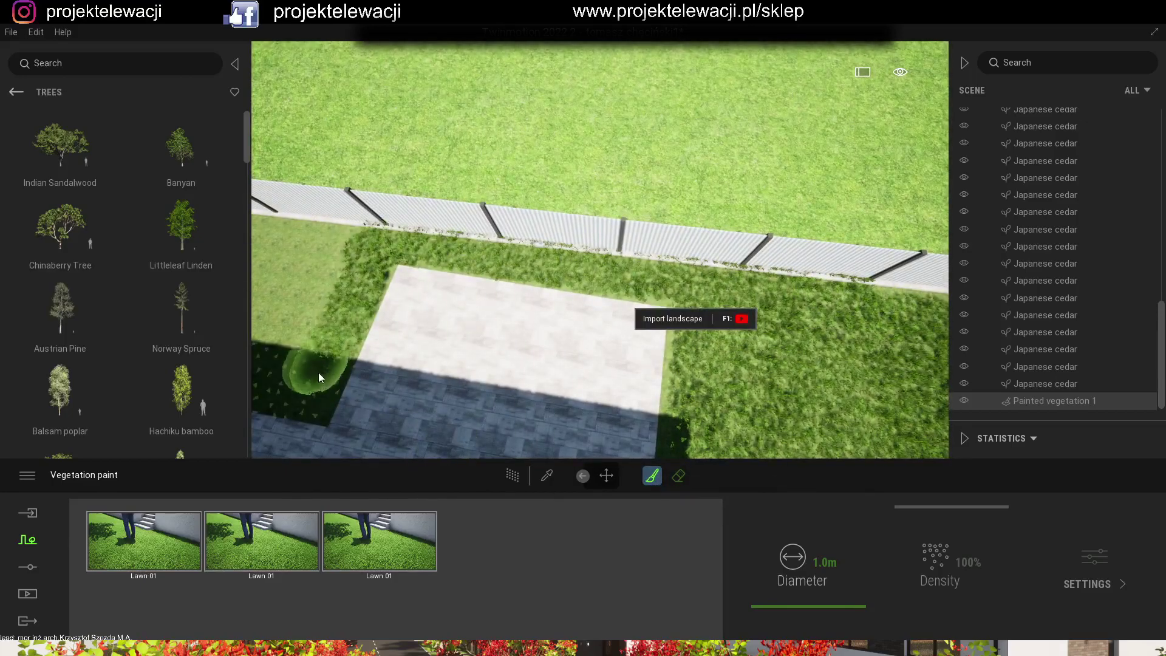
pyautogui.moveTo(385, 208)
pyautogui.mouseDown()
pyautogui.moveTo(411, 216)
pyautogui.moveTo(382, 217)
pyautogui.mouseUp()
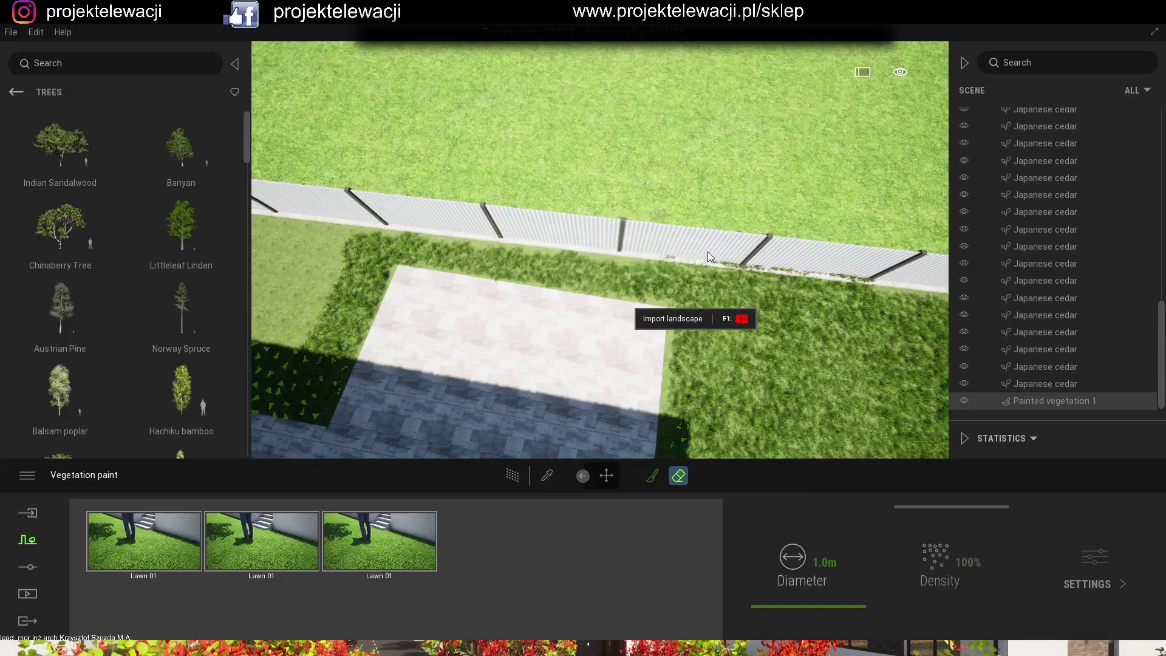
pyautogui.click(652, 476)
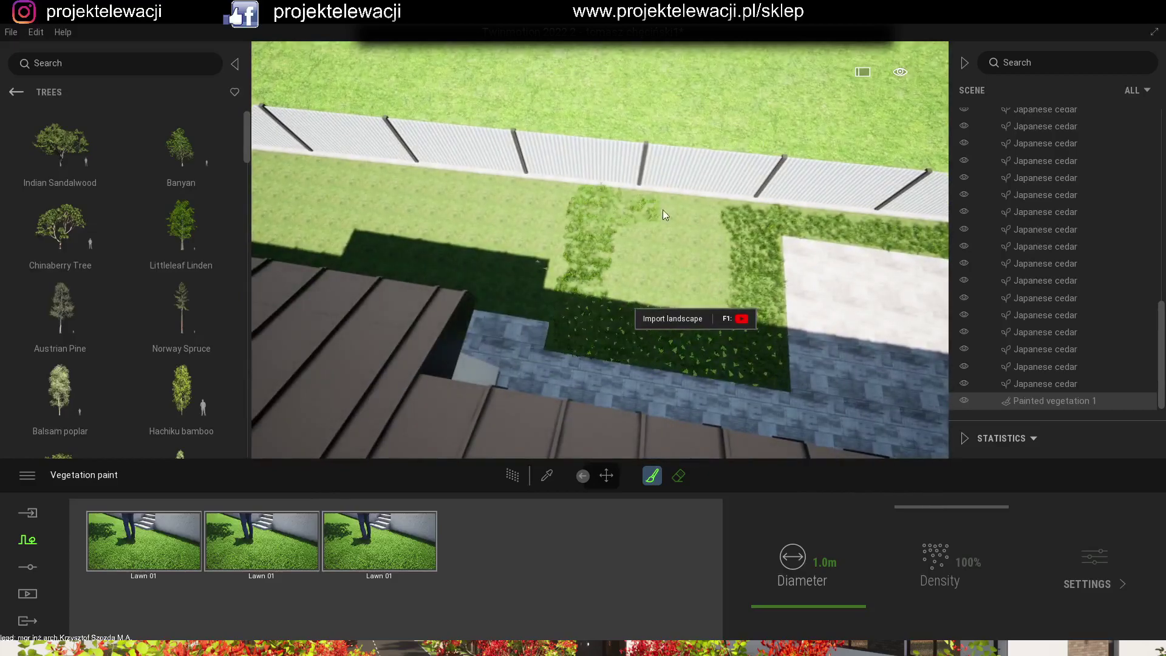
pyautogui.click(678, 475)
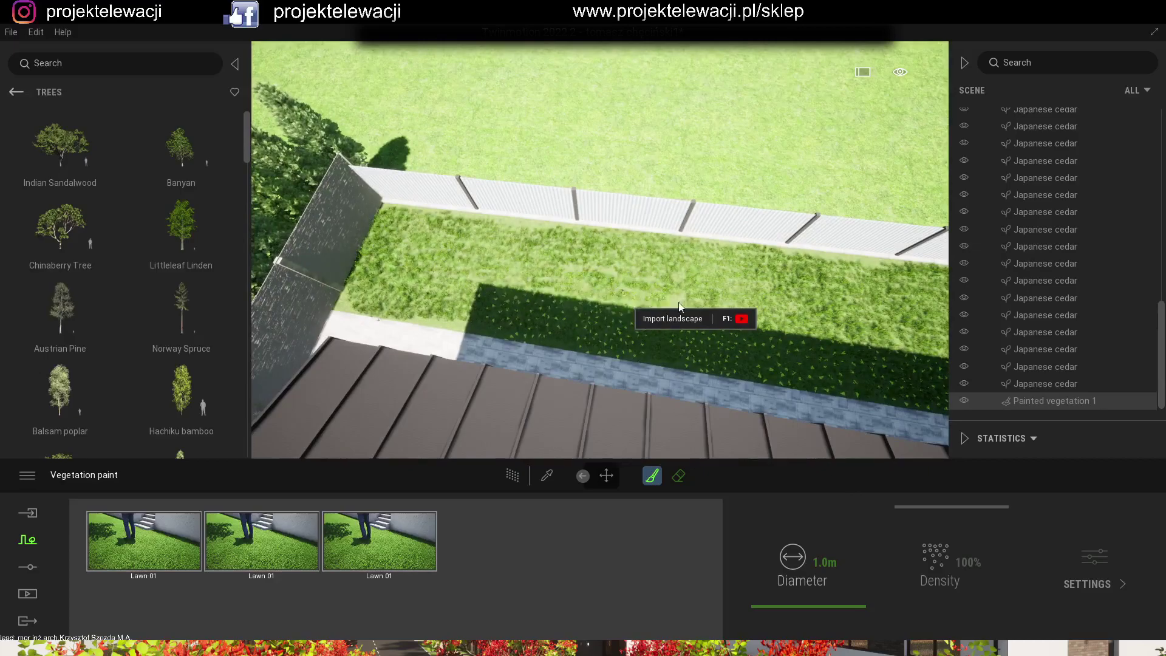
pyautogui.press('Escape')
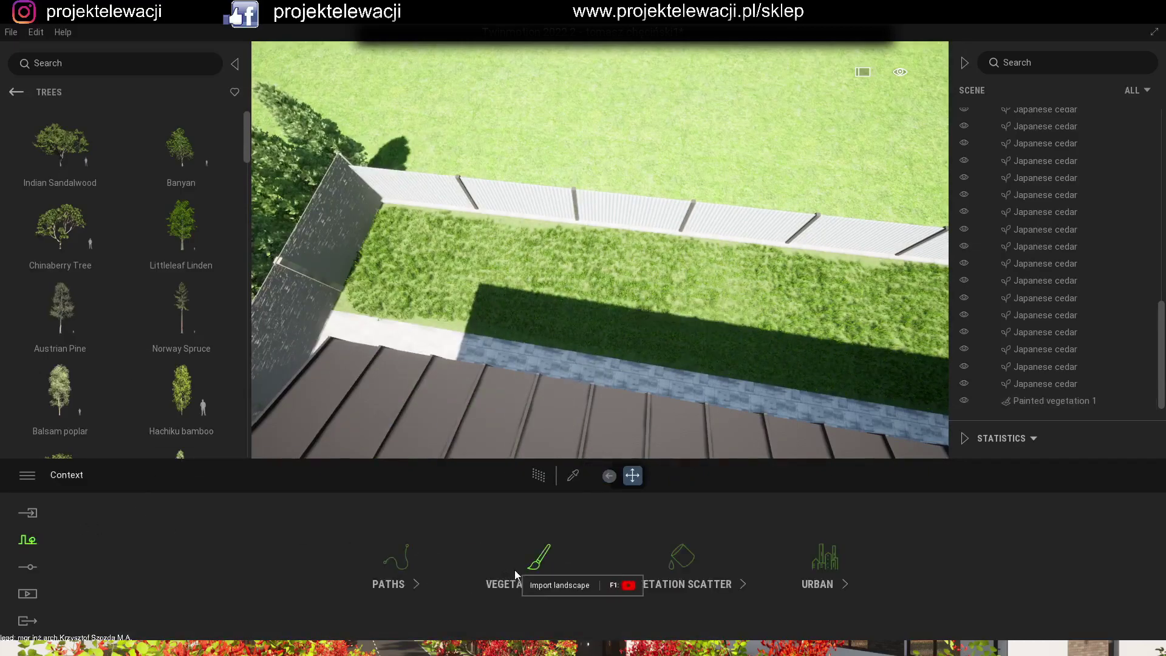
# Start a new vegetation paint containing Wild Grass 01 and Dry Wild Grass 01 from the grass and flowers library.
pyautogui.click(515, 570)
pyautogui.click(16, 95)
pyautogui.click(159, 246)
pyautogui.scroll(-1, 159, 247)
pyautogui.moveTo(247, 254)
pyautogui.mouseDown()
pyautogui.moveTo(249, 152)
pyautogui.moveTo(249, 232)
pyautogui.mouseUp()
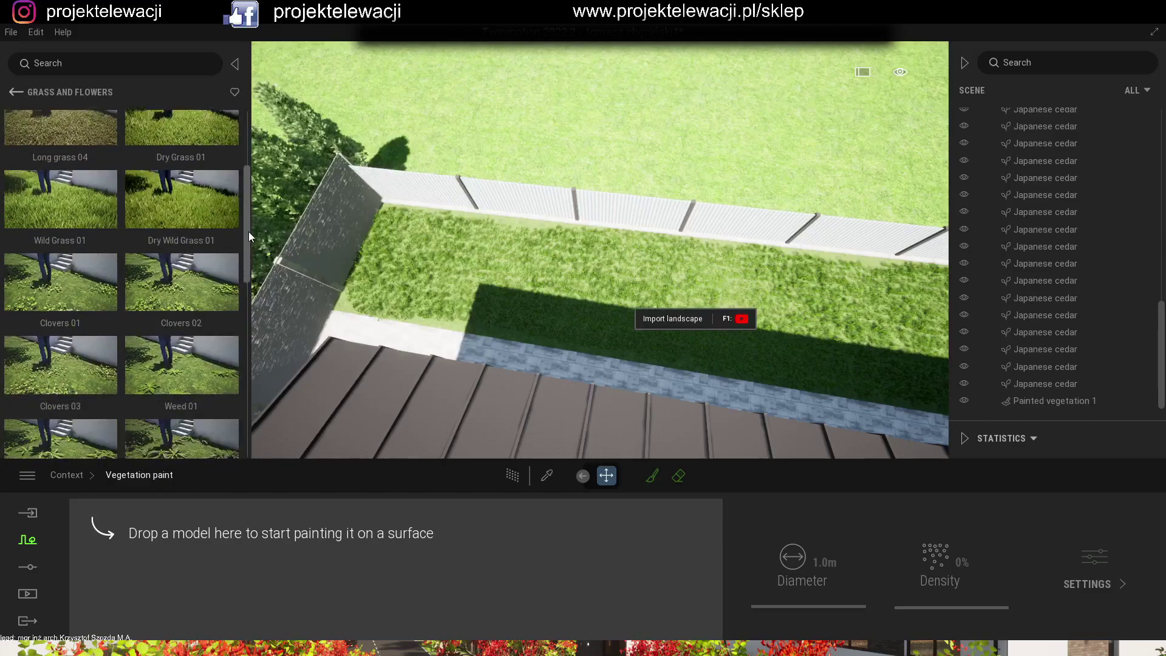
pyautogui.moveTo(96, 208); pyautogui.dragTo(140, 535)
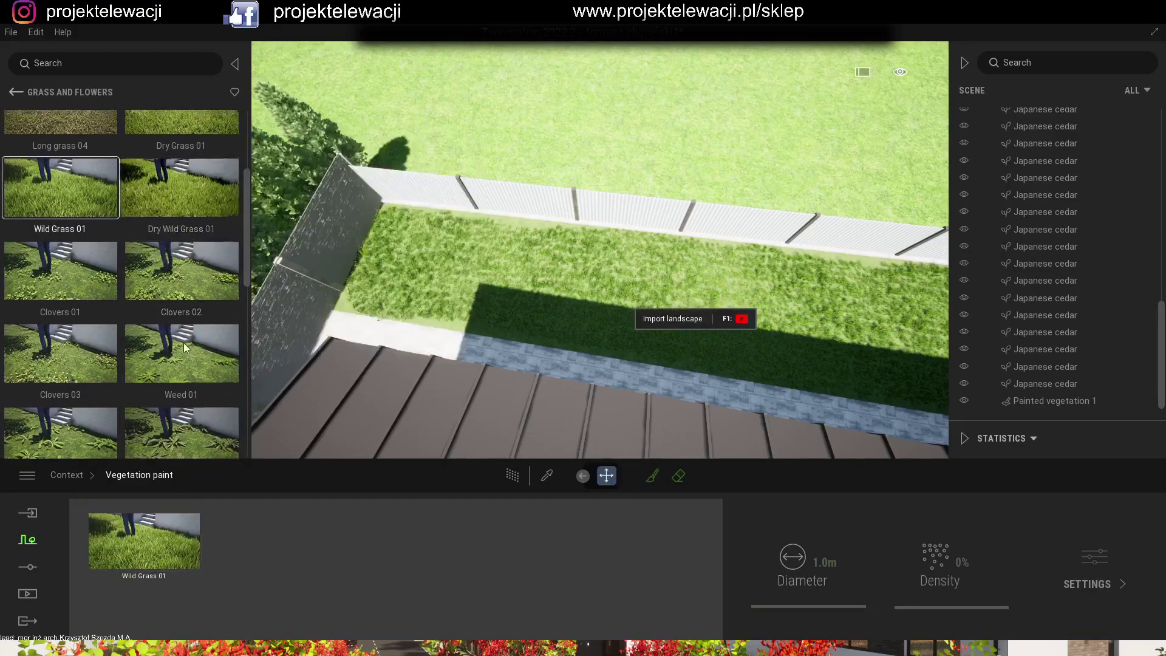
pyautogui.moveTo(182, 176); pyautogui.dragTo(269, 577)
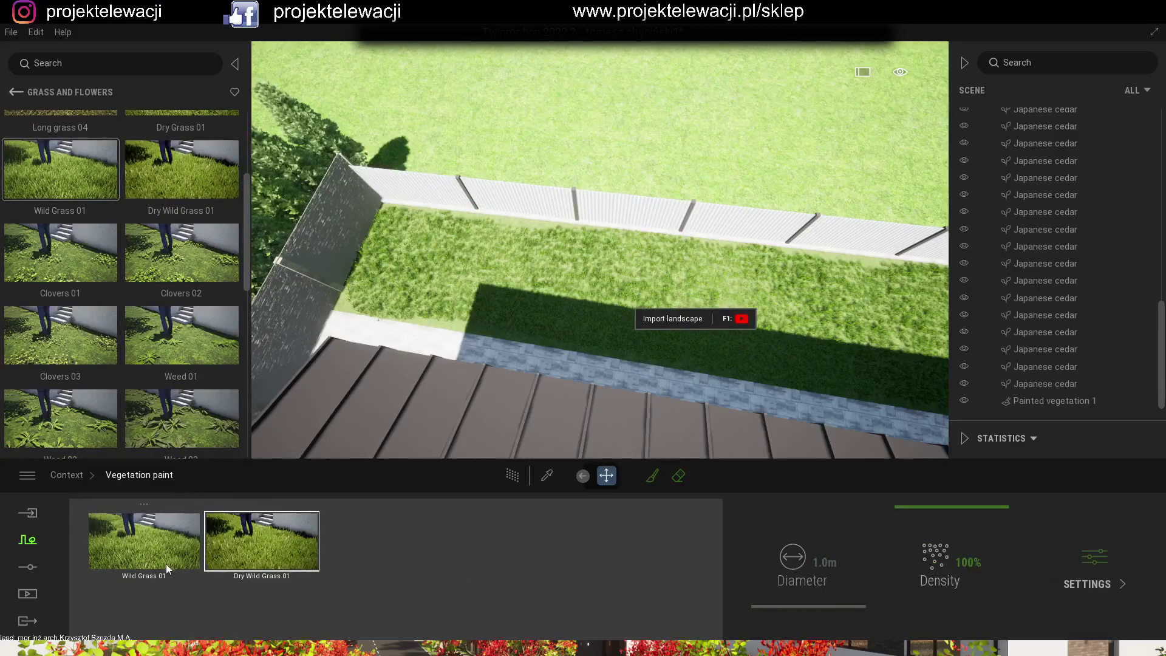
# Set the tint of Wild Grass 01 to the pale green EEFFEA.
pyautogui.click(1094, 566)
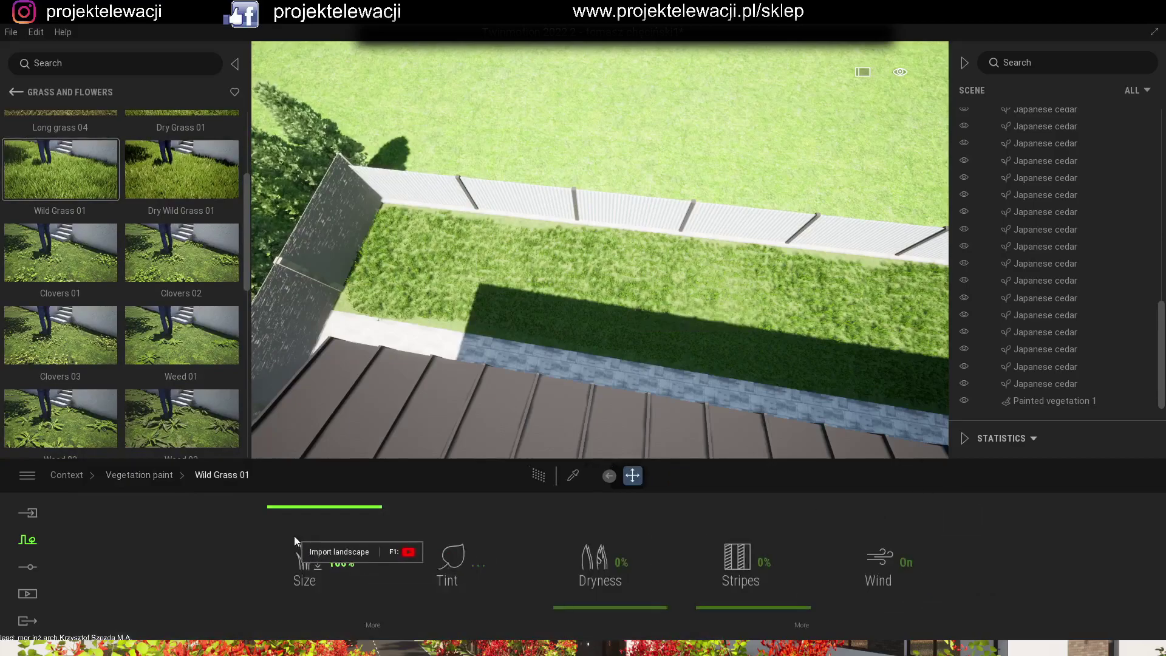
pyautogui.click(475, 565)
pyautogui.click(472, 328)
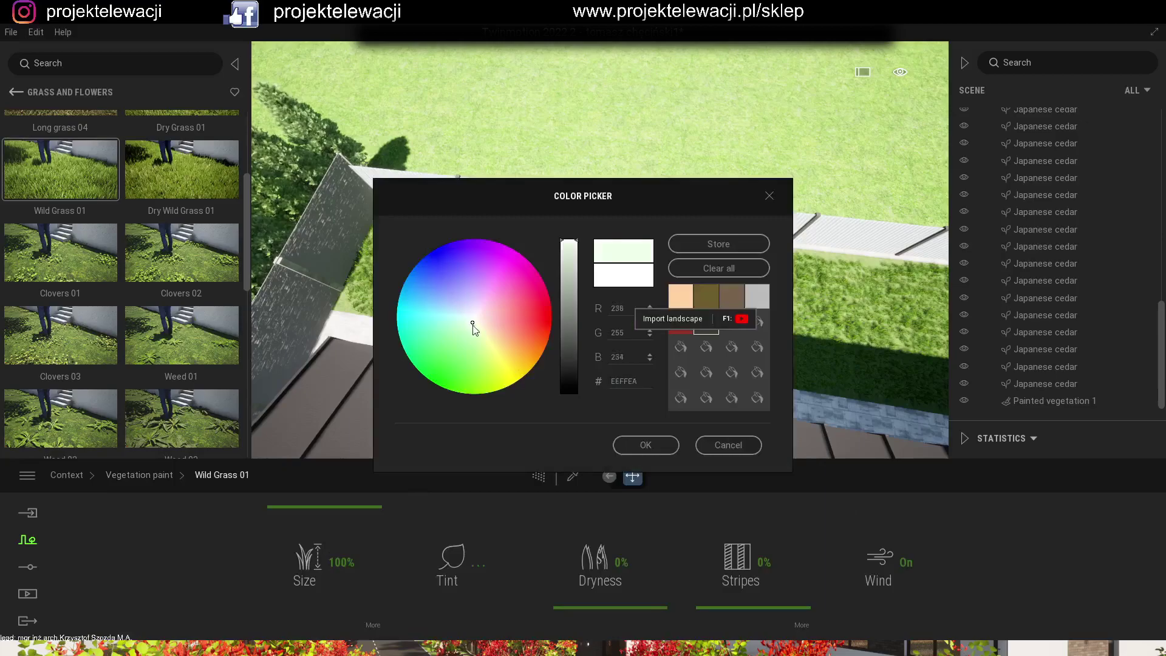
pyautogui.click(646, 445)
pyautogui.click(139, 474)
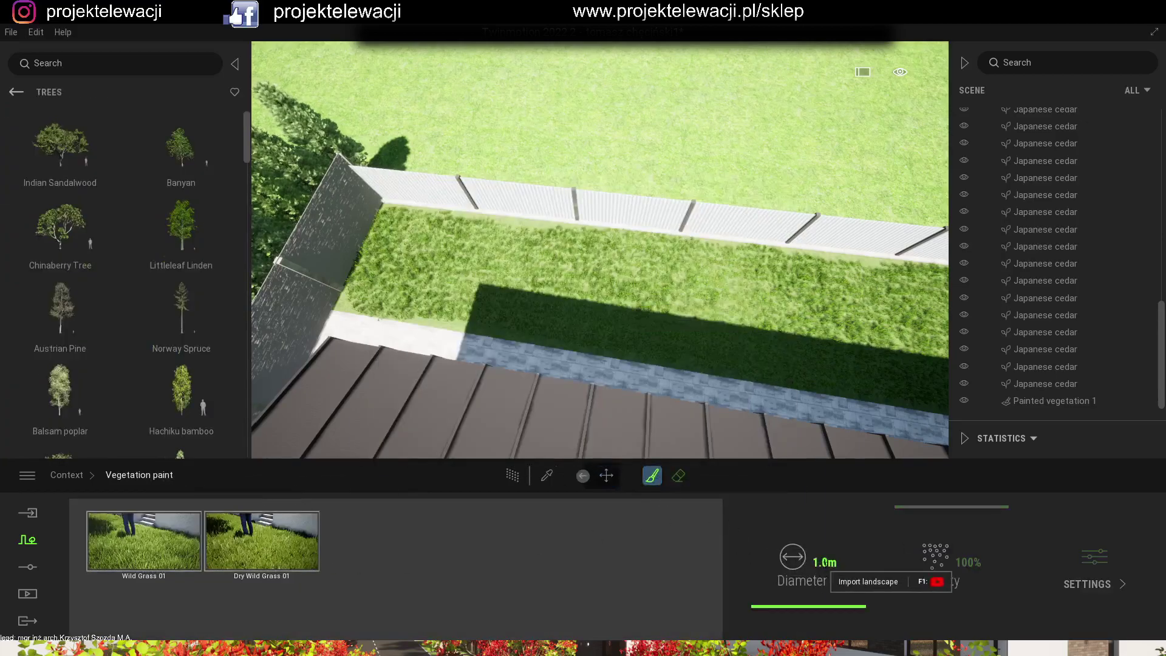
# Set the brush diameter to 3.0 m and paint the wild grass mix over the field outside the fence.
pyautogui.press('Return')
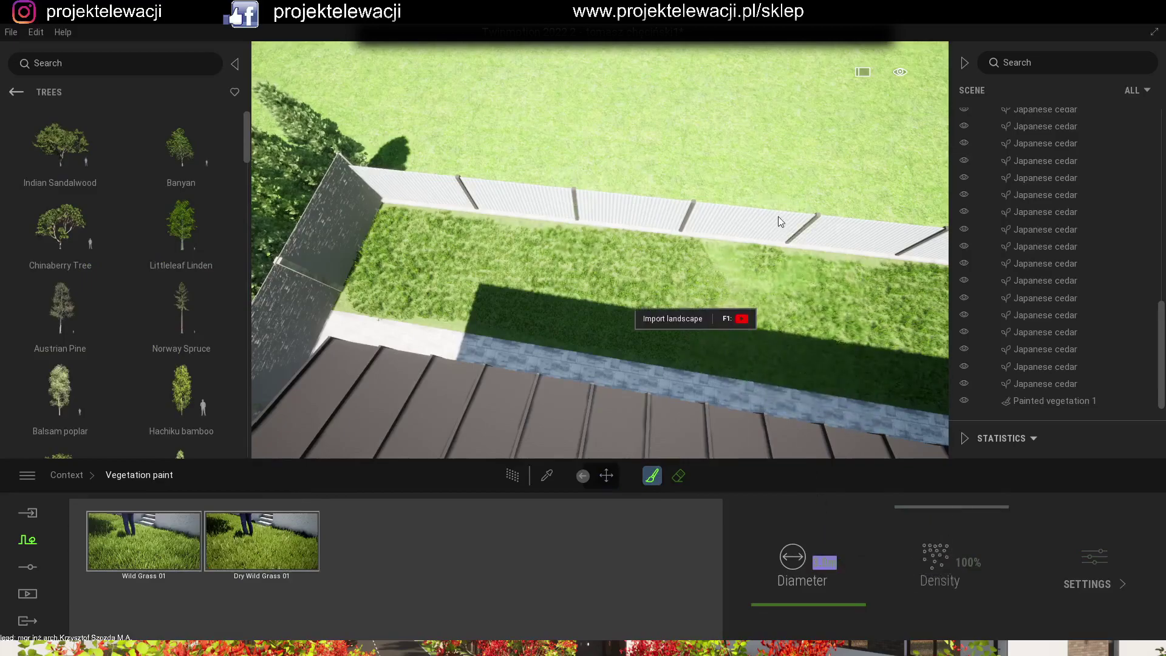
pyautogui.press('d')
pyautogui.press('s')
pyautogui.scroll(-5, 839, 237)
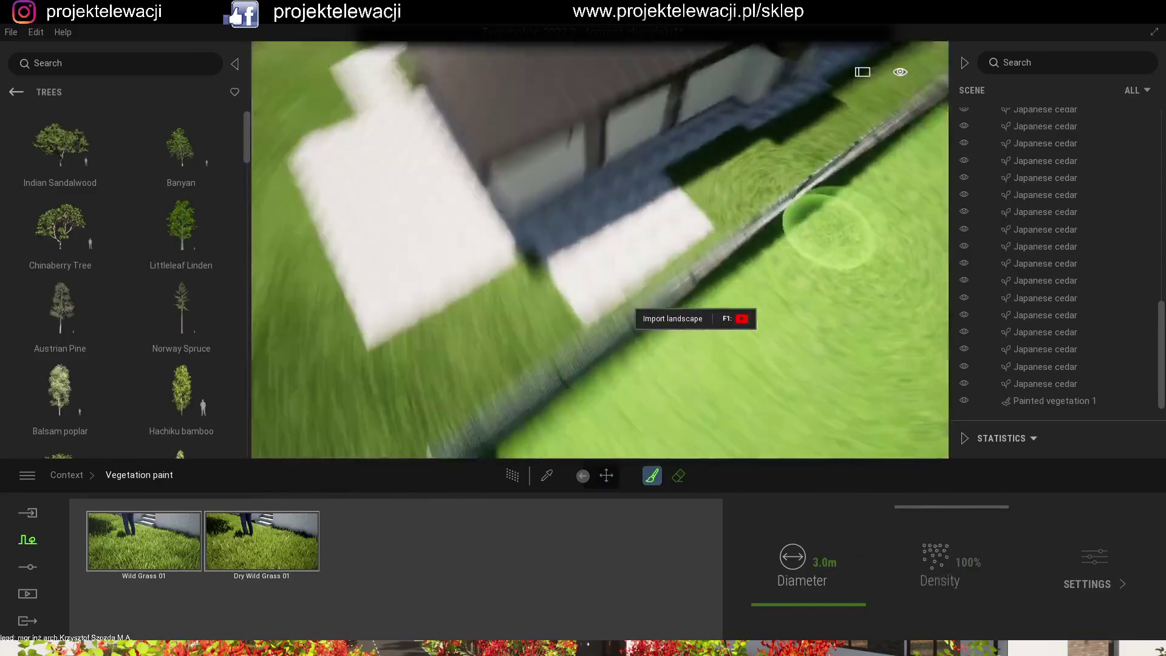
pyautogui.moveTo(772, 265)
pyautogui.mouseDown()
pyautogui.moveTo(349, 268)
pyautogui.moveTo(575, 373)
pyautogui.moveTo(804, 362)
pyautogui.moveTo(491, 242)
pyautogui.moveTo(718, 342)
pyautogui.moveTo(650, 381)
pyautogui.moveTo(548, 228)
pyautogui.moveTo(606, 216)
pyautogui.moveTo(718, 321)
pyautogui.moveTo(789, 248)
pyautogui.moveTo(887, 202)
pyautogui.moveTo(701, 199)
pyautogui.mouseUp()
pyautogui.press('a')
pyautogui.press('d')
pyautogui.press('d')
pyautogui.press('d')
pyautogui.press('d')
pyautogui.press('w')
pyautogui.moveTo(659, 319)
pyautogui.mouseDown(button='right')
pyautogui.moveTo(709, 177)
pyautogui.moveTo(680, 218)
pyautogui.mouseUp(button='right')
pyautogui.press('s')
pyautogui.moveTo(682, 369)
pyautogui.mouseDown()
pyautogui.moveTo(815, 388)
pyautogui.moveTo(793, 323)
pyautogui.moveTo(286, 269)
pyautogui.moveTo(680, 370)
pyautogui.moveTo(352, 460)
pyautogui.moveTo(425, 407)
pyautogui.mouseUp()
pyautogui.press('s')
pyautogui.press('a')
pyautogui.press('Escape')
pyautogui.click(27, 539)
pyautogui.click(381, 502)
pyautogui.click(16, 92)
pyautogui.click(184, 271)
pyautogui.scroll(-10, 94, 431)
pyautogui.moveTo(61, 204); pyautogui.dragTo(243, 541)
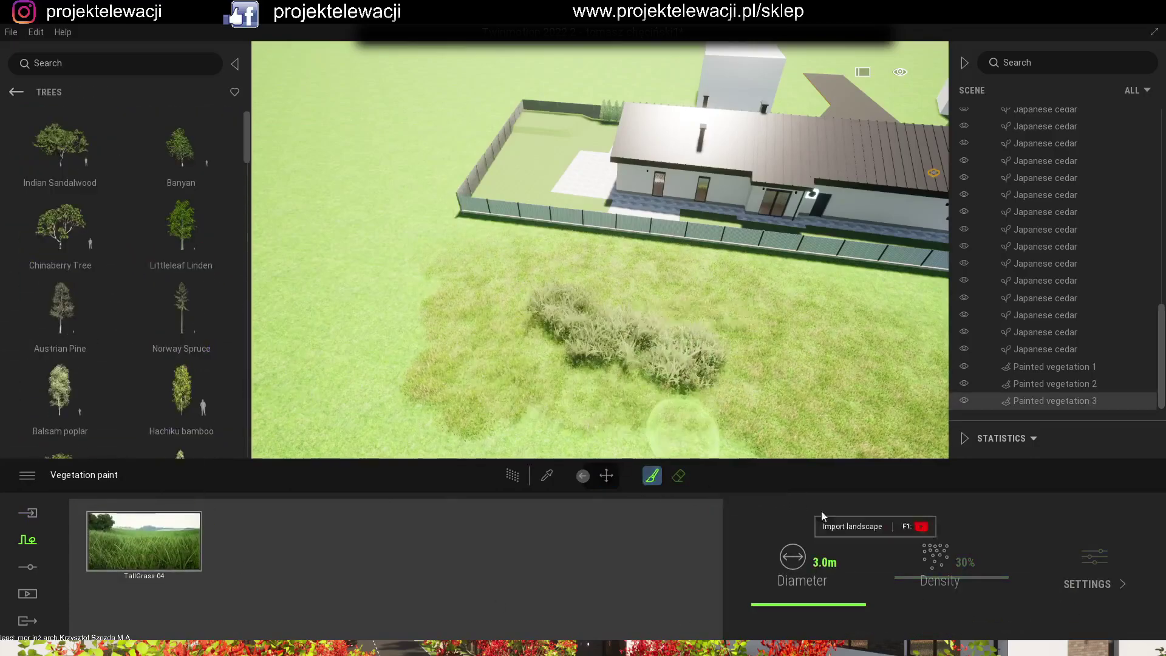
pyautogui.press('Escape')
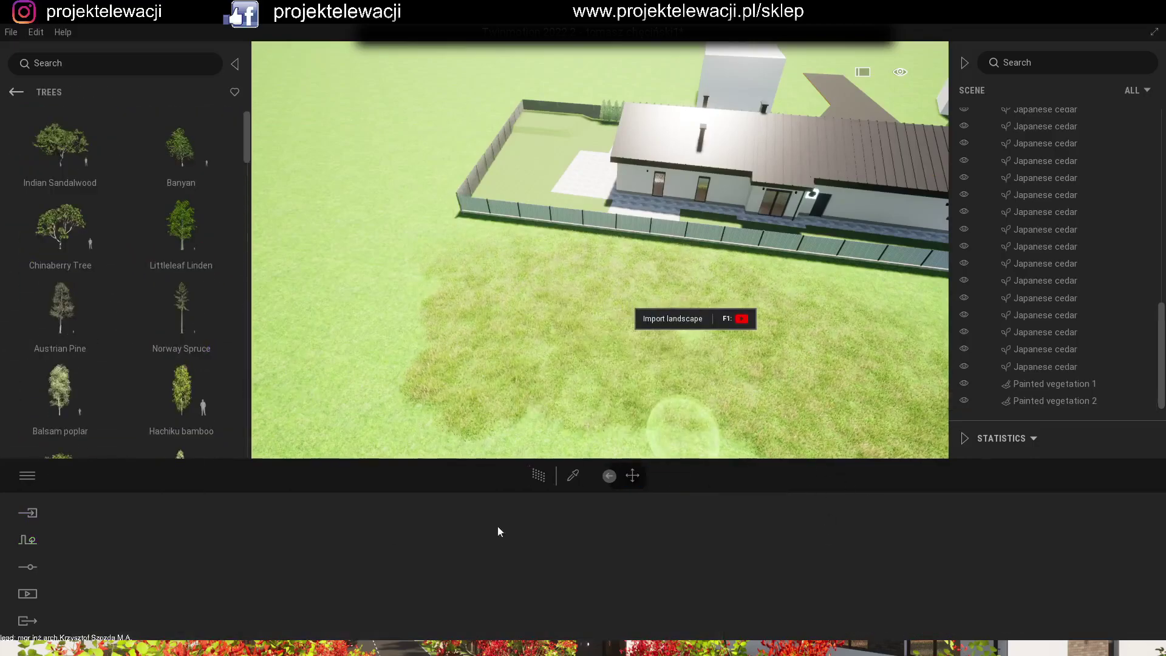
# Start a new vegetation paint with TallGrass 04 at 6% density and paint it sparsely over the field outside the fence.
pyautogui.click(27, 539)
pyautogui.click(16, 91)
pyautogui.click(180, 243)
pyautogui.scroll(-8, 79, 398)
pyautogui.moveTo(61, 235); pyautogui.dragTo(152, 561)
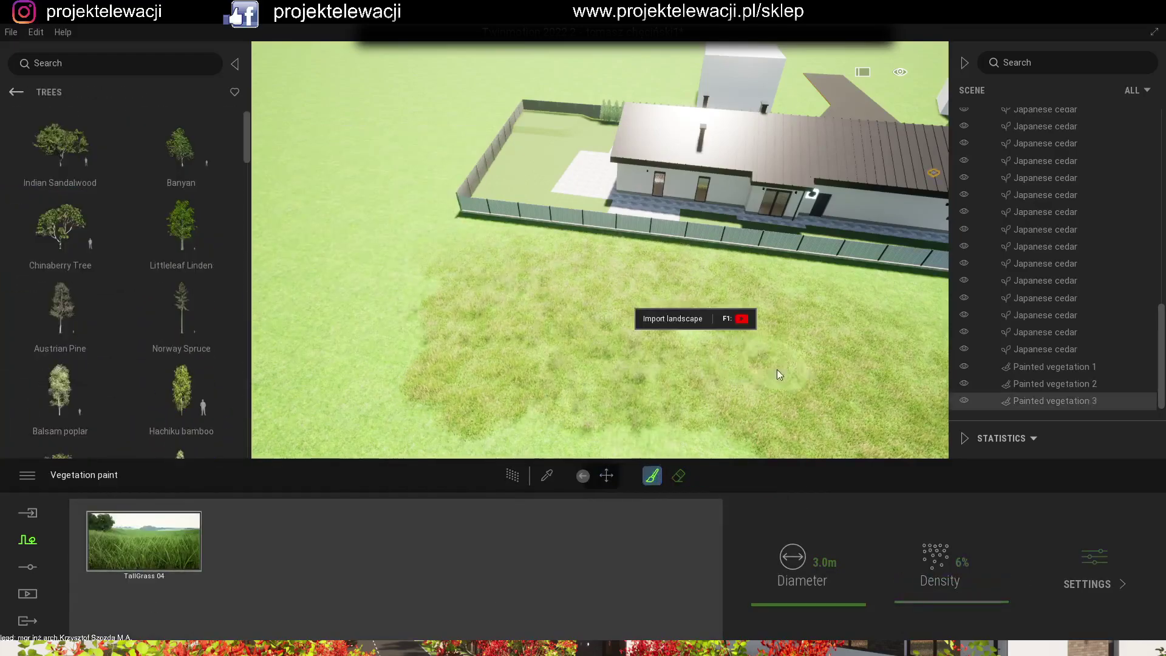
# Select the painted lawn inside the fenced garden and add Clovers 01 to its vegetation mix.
pyautogui.scroll(5, 695, 293)
pyautogui.moveTo(624, 310); pyautogui.dragTo(496, 209, button='right')
pyautogui.scroll(4, 494, 209)
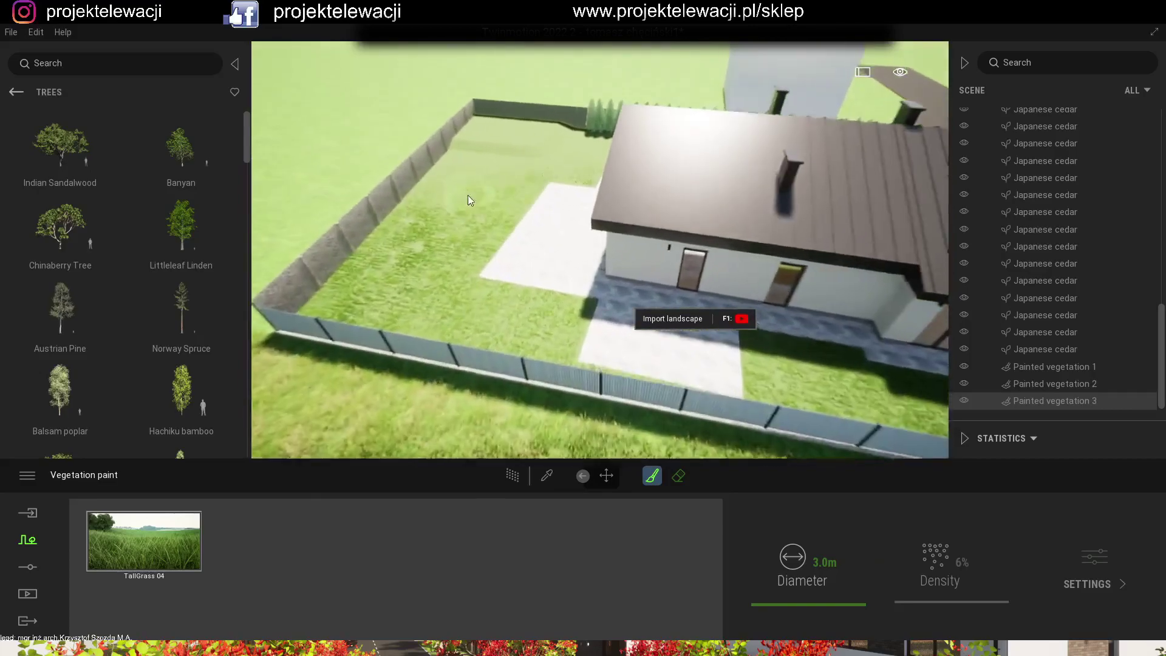
pyautogui.scroll(3, 463, 191)
pyautogui.moveTo(459, 188)
pyautogui.mouseDown(button='middle')
pyautogui.moveTo(499, 210)
pyautogui.moveTo(566, 287)
pyautogui.mouseUp(button='middle')
pyautogui.press('Escape')
pyautogui.click(560, 265)
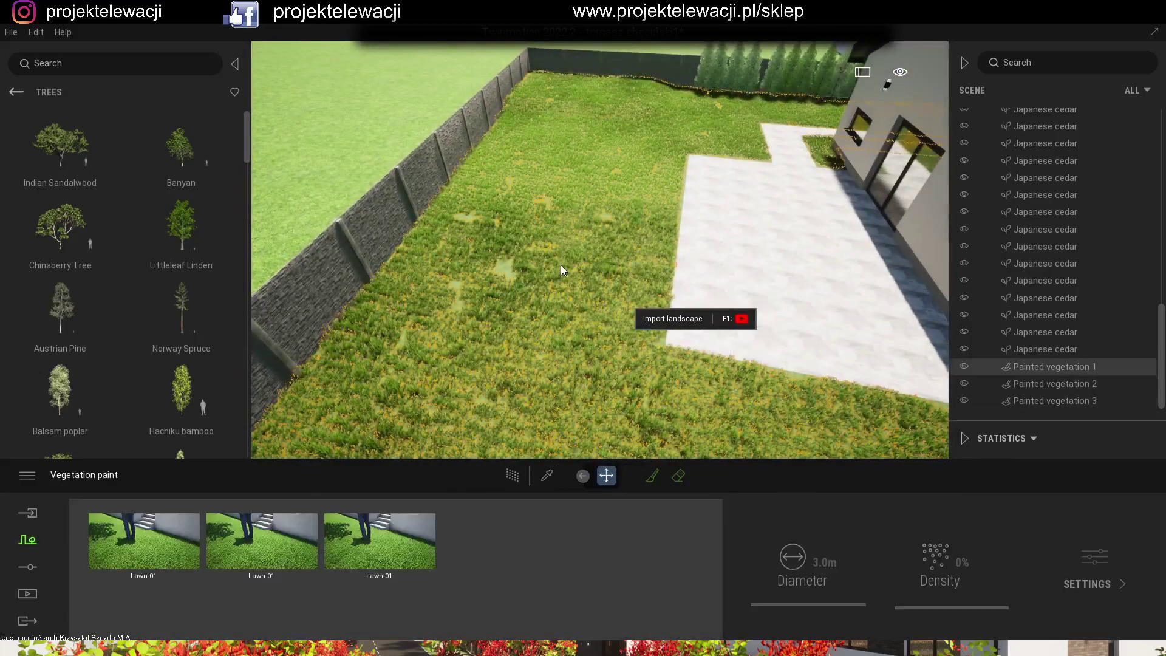
pyautogui.click(652, 476)
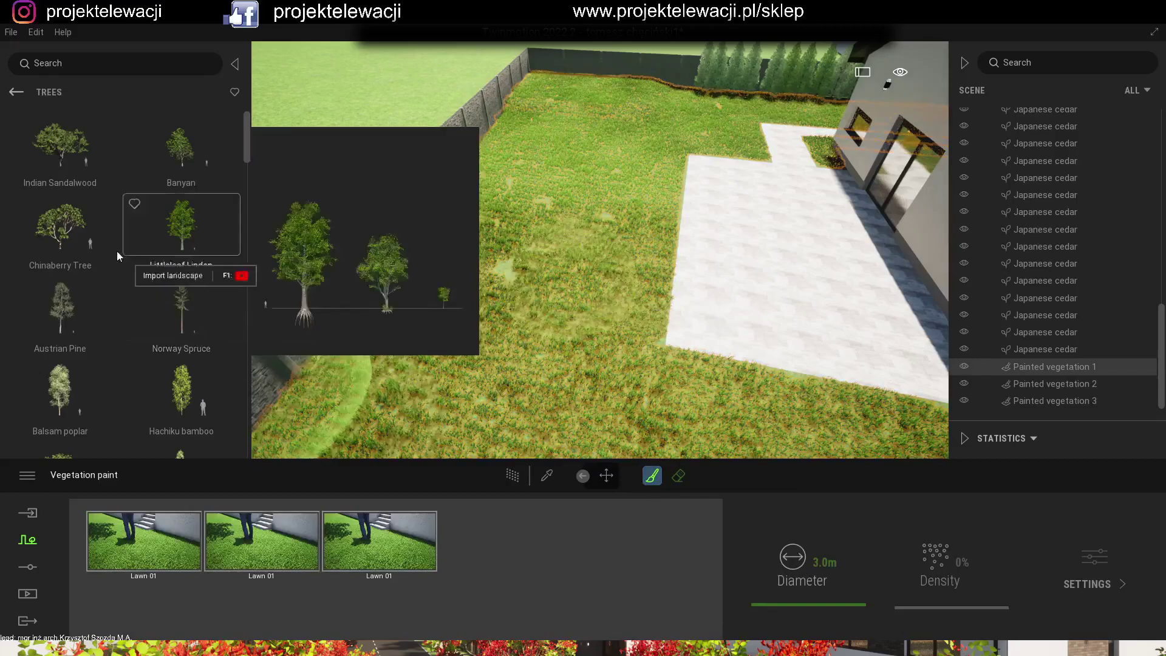
pyautogui.click(16, 92)
pyautogui.click(186, 261)
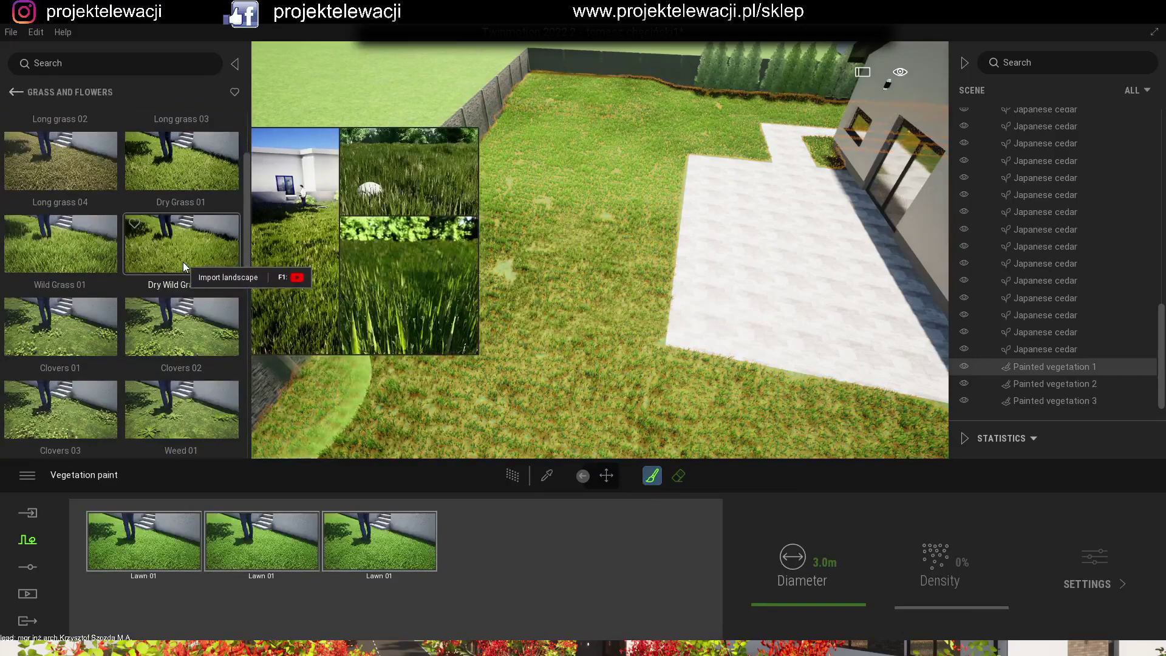
pyautogui.scroll(-1, 152, 266)
pyautogui.click(119, 264)
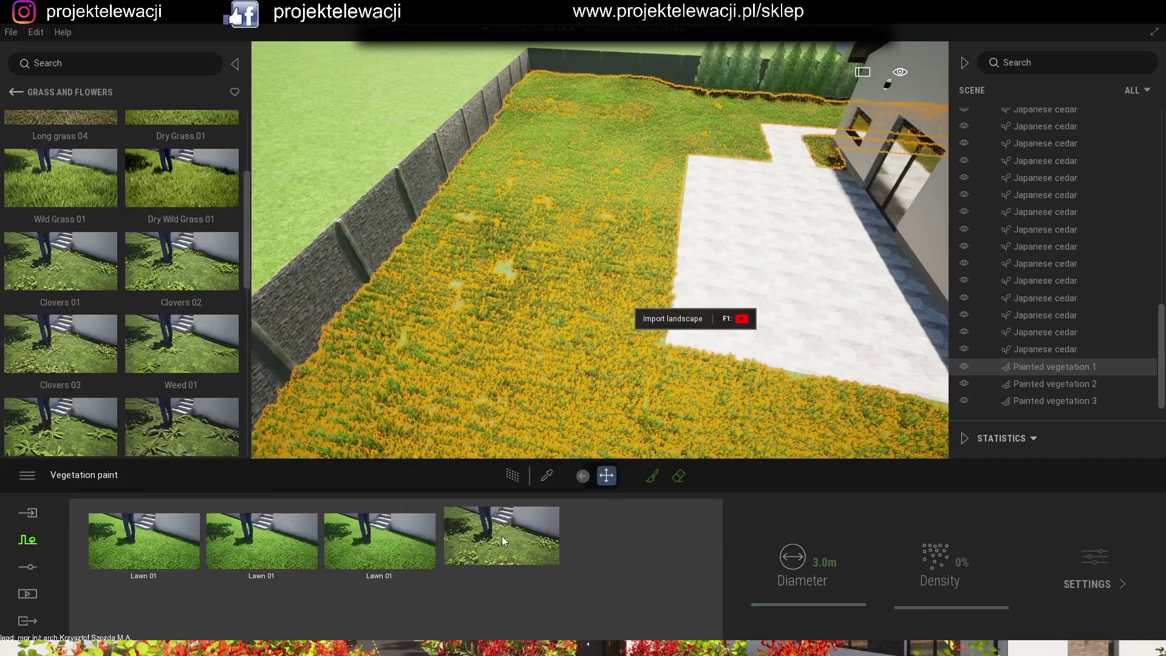
# Add Clovers 02, Clovers 03 and Weed 01 to the lawn's vegetation mix.
pyautogui.moveTo(159, 264)
pyautogui.mouseDown()
pyautogui.moveTo(530, 571)
pyautogui.moveTo(611, 527)
pyautogui.mouseUp()
pyautogui.scroll(-1, 60, 321)
pyautogui.moveTo(61, 322); pyautogui.dragTo(613, 597)
pyautogui.moveTo(178, 306)
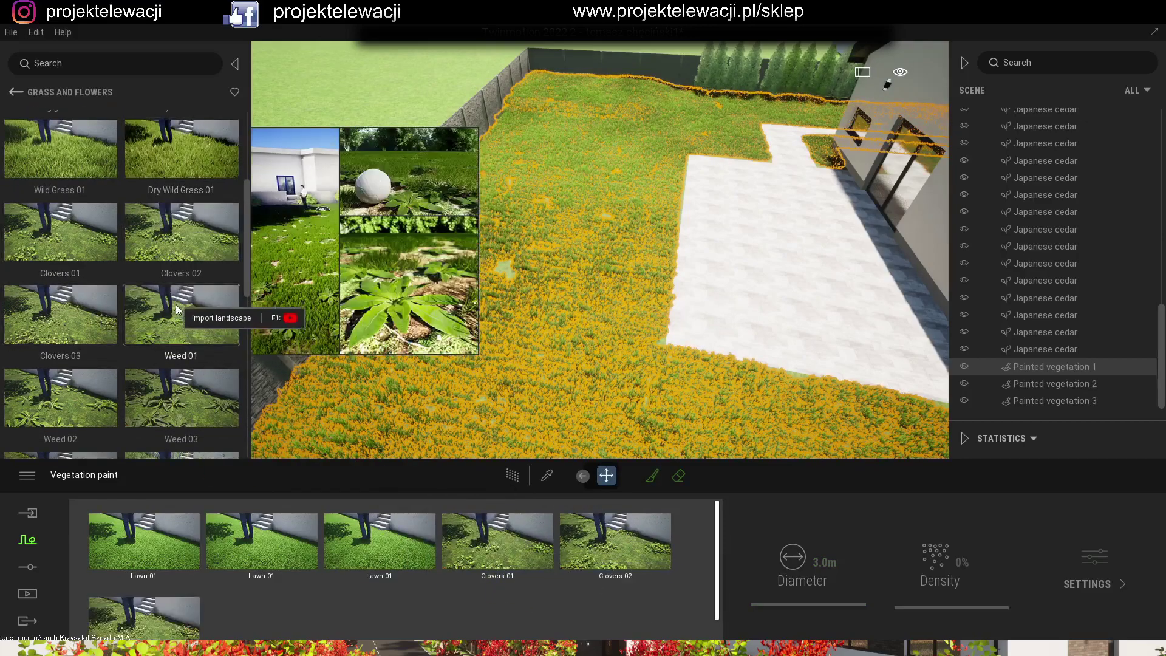
pyautogui.moveTo(173, 310); pyautogui.dragTo(270, 610)
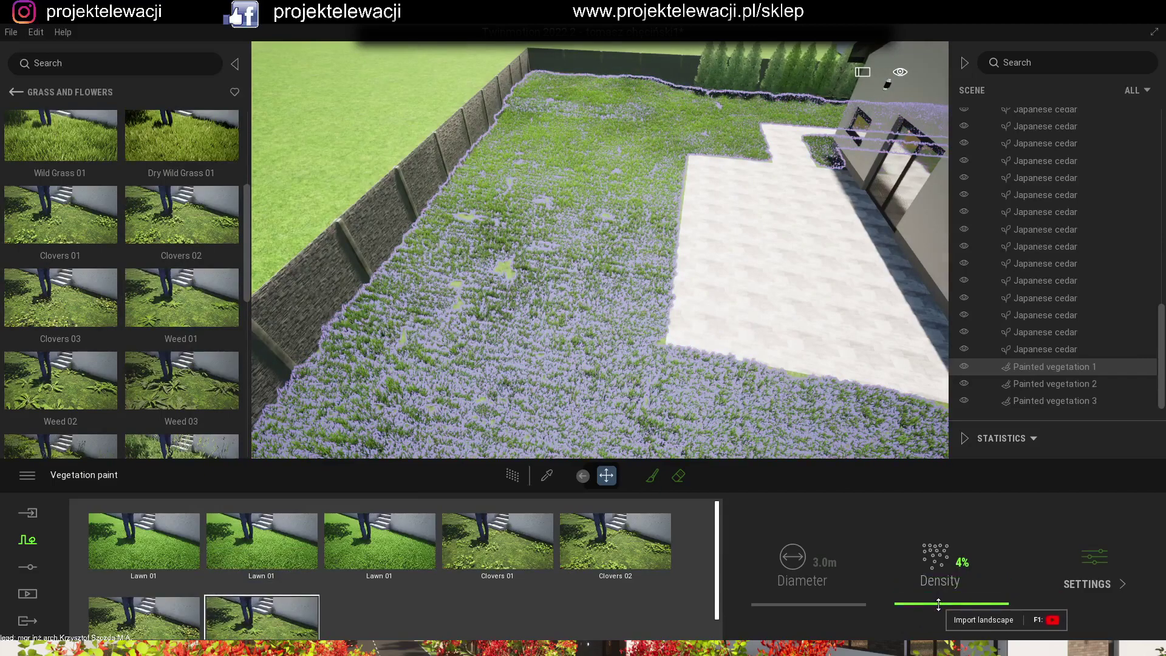
# Set Weed 01 to 4% density and 12% size, Clovers 03 to 5% and 34%, and the densities of Clovers 02 and 01 to 6% and 3%.
pyautogui.click(1102, 565)
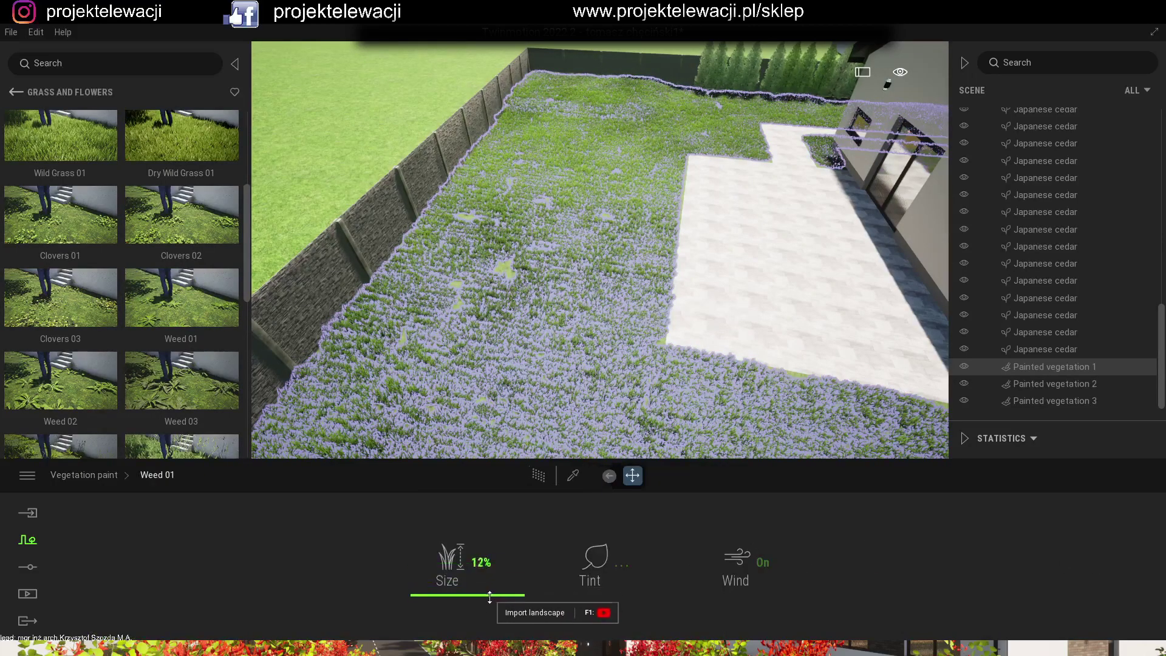
pyautogui.click(84, 475)
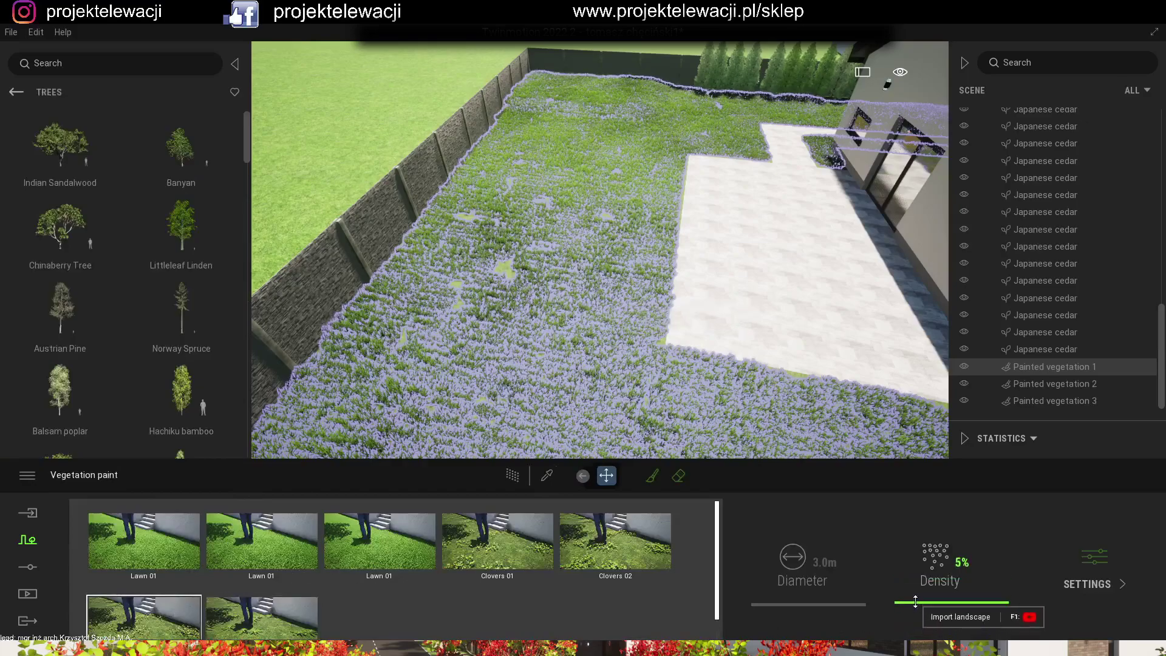
pyautogui.click(1099, 566)
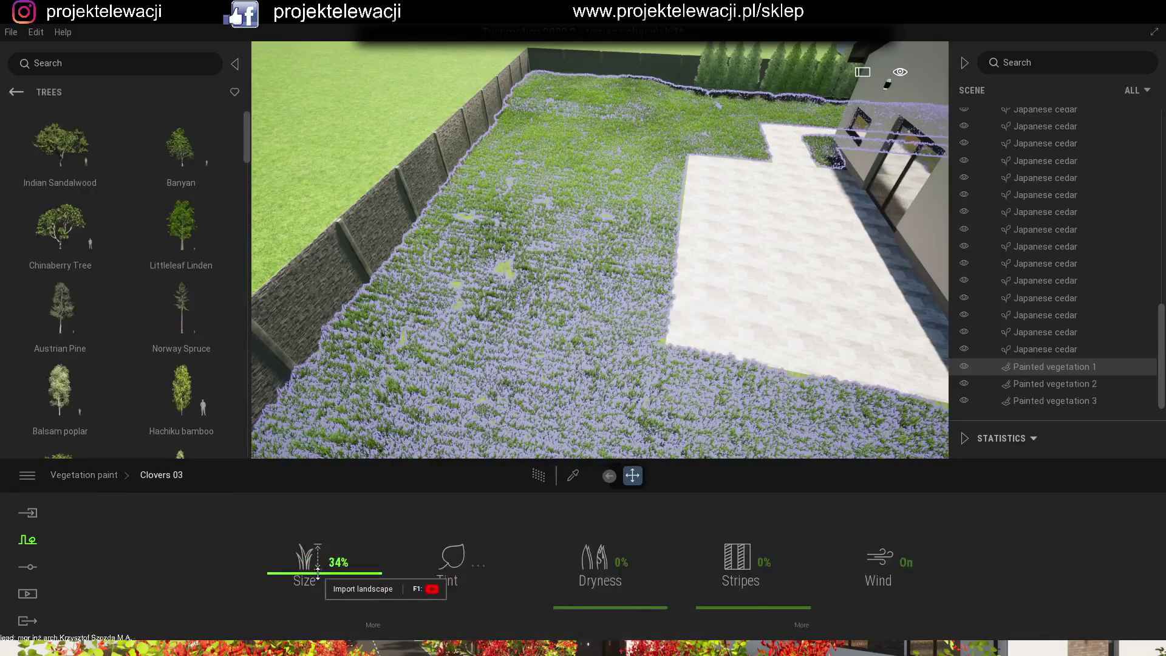
pyautogui.click(84, 475)
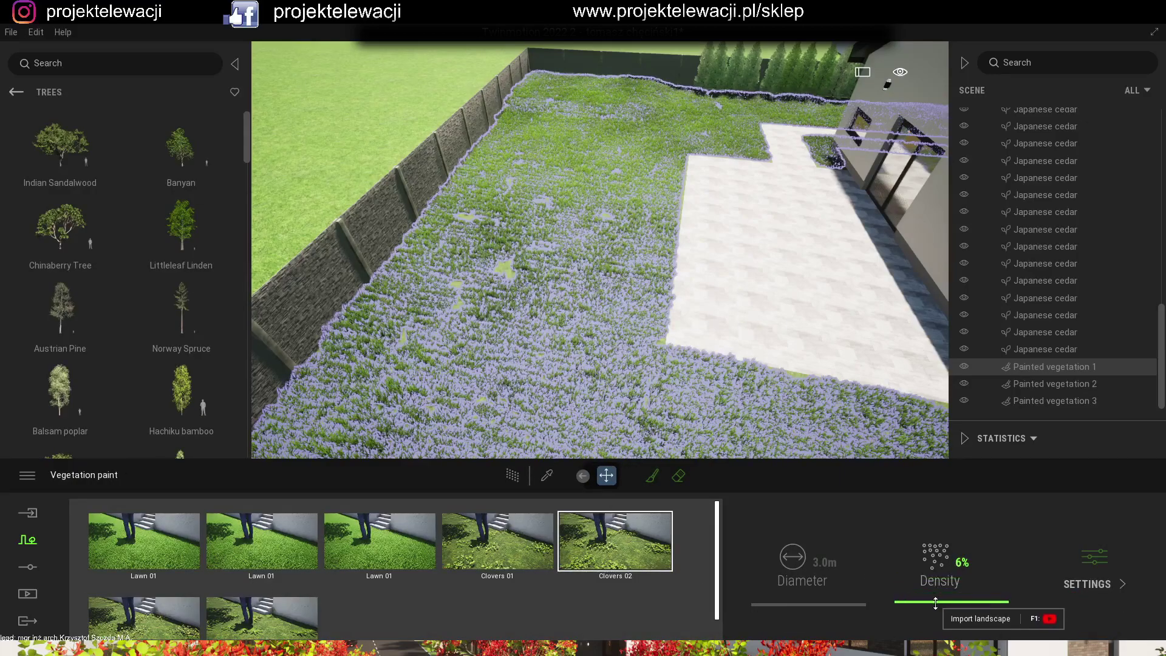
pyautogui.click(911, 606)
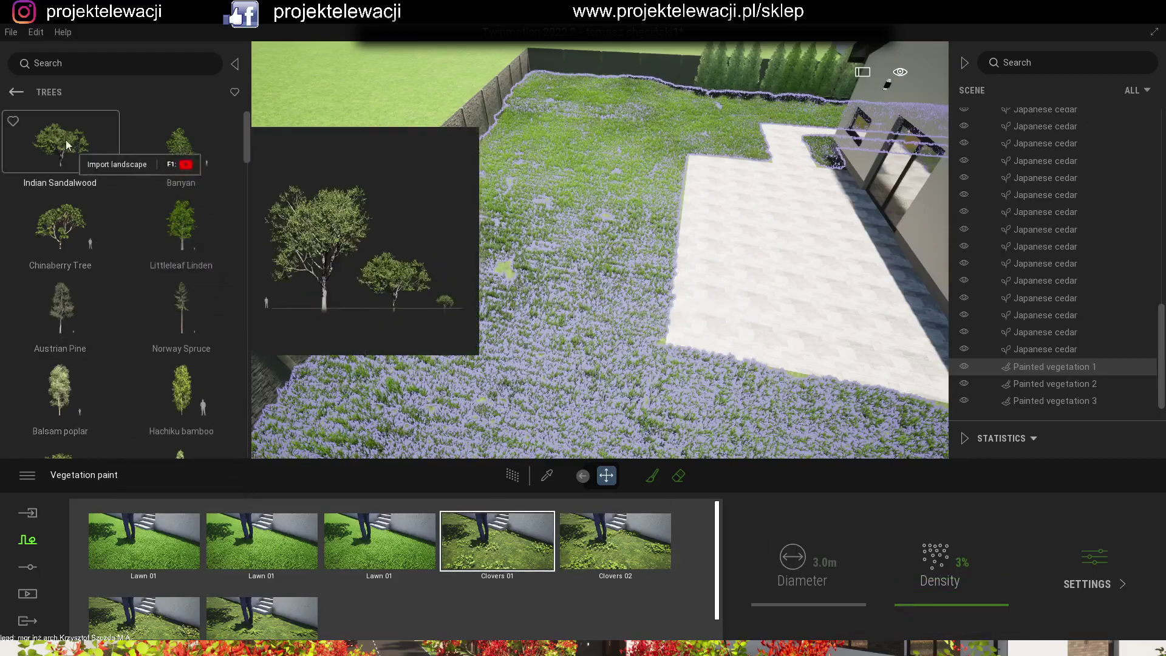
# Add Yarrows from the grass and flowers library to the garden lawn's vegetation mix.
pyautogui.click(15, 92)
pyautogui.click(189, 247)
pyautogui.scroll(-5, 156, 323)
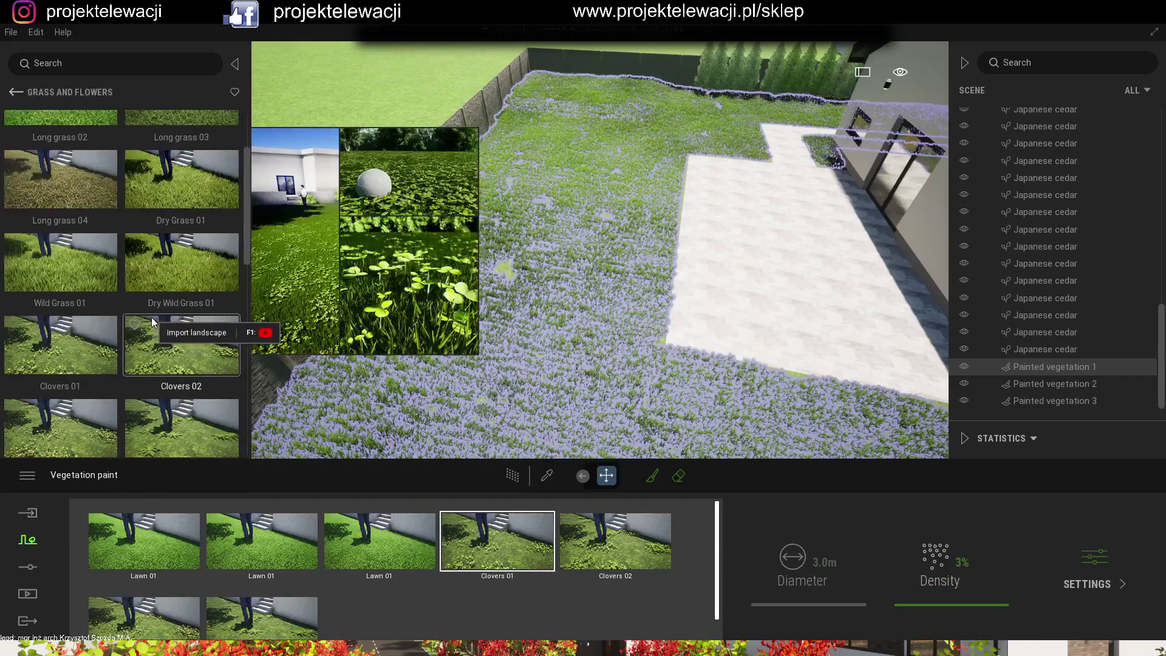
pyautogui.scroll(-3, 153, 322)
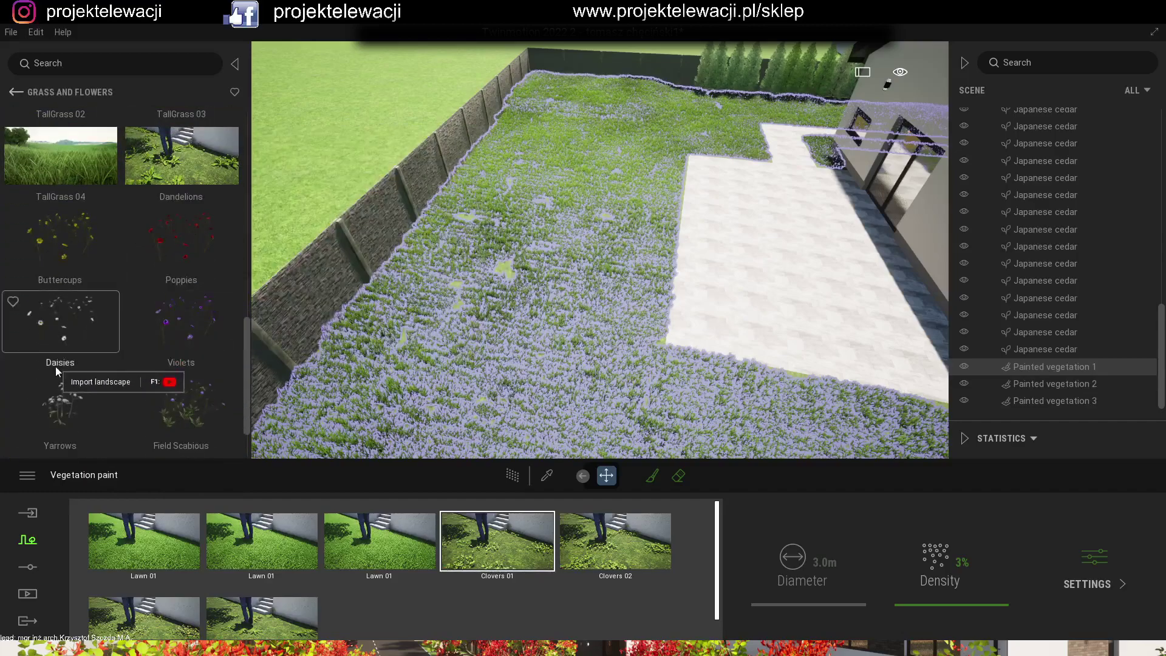
pyautogui.moveTo(51, 411); pyautogui.dragTo(326, 611)
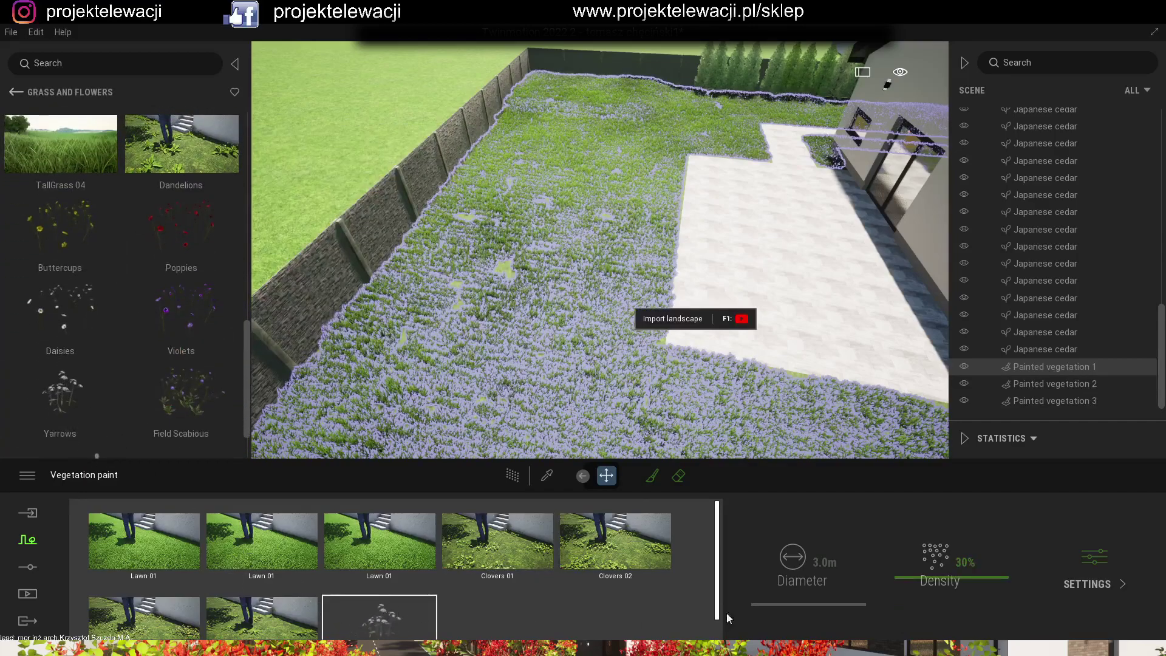
# Set the Yarrows in the lawn mix to 4% density and 4% size.
pyautogui.moveTo(924, 581); pyautogui.dragTo(924, 589)
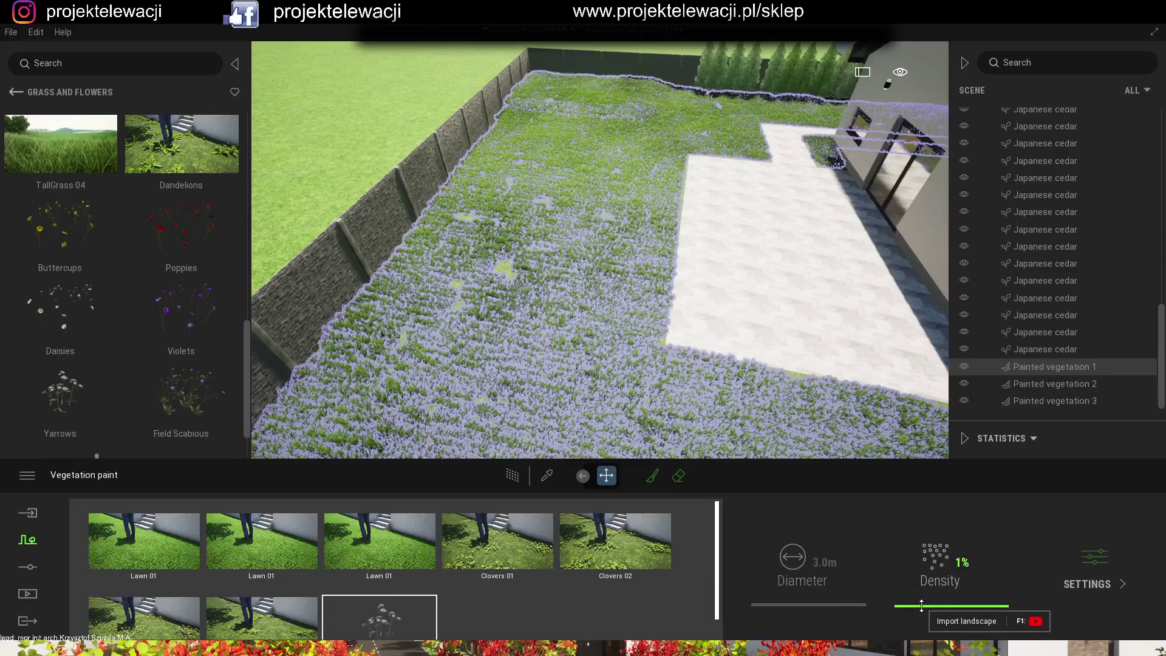
pyautogui.click(1102, 572)
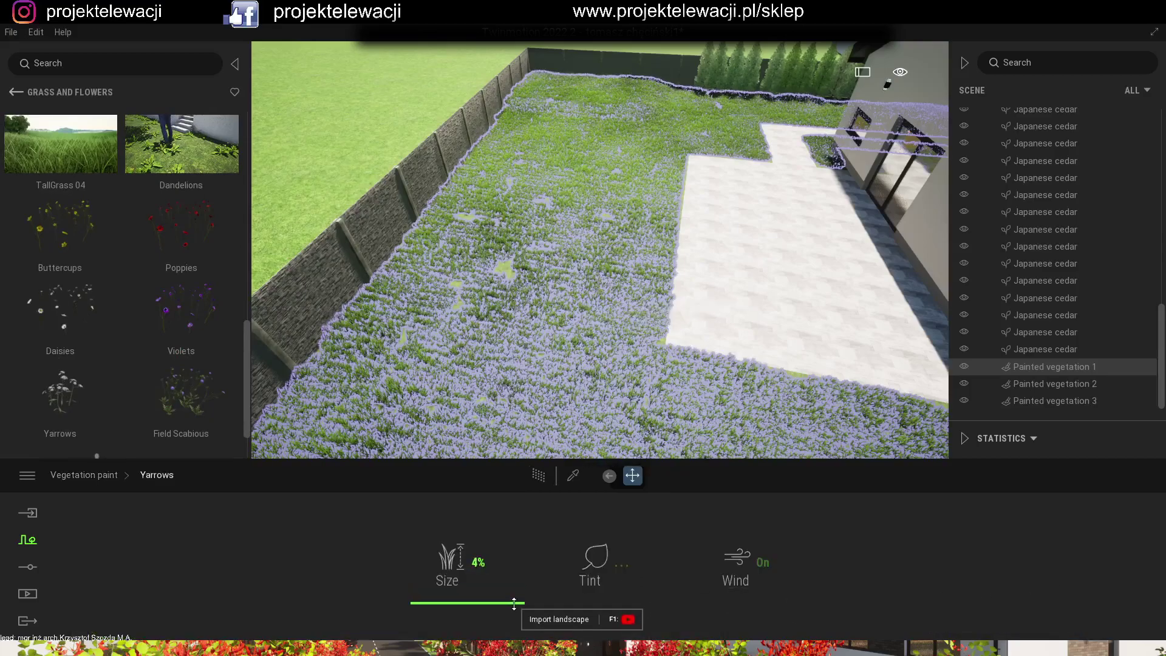
pyautogui.click(83, 475)
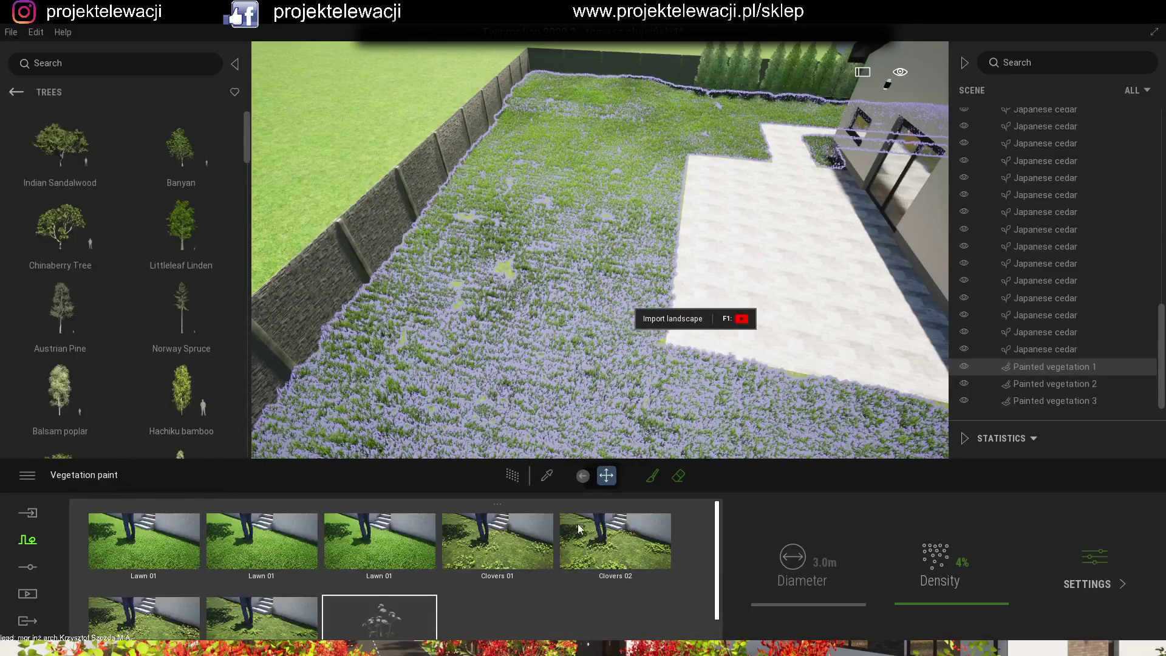
# Set the vegetation brush diameter to 2.0 m and paint the mix over the fenced lawn beside the paved terrace.
pyautogui.click(651, 476)
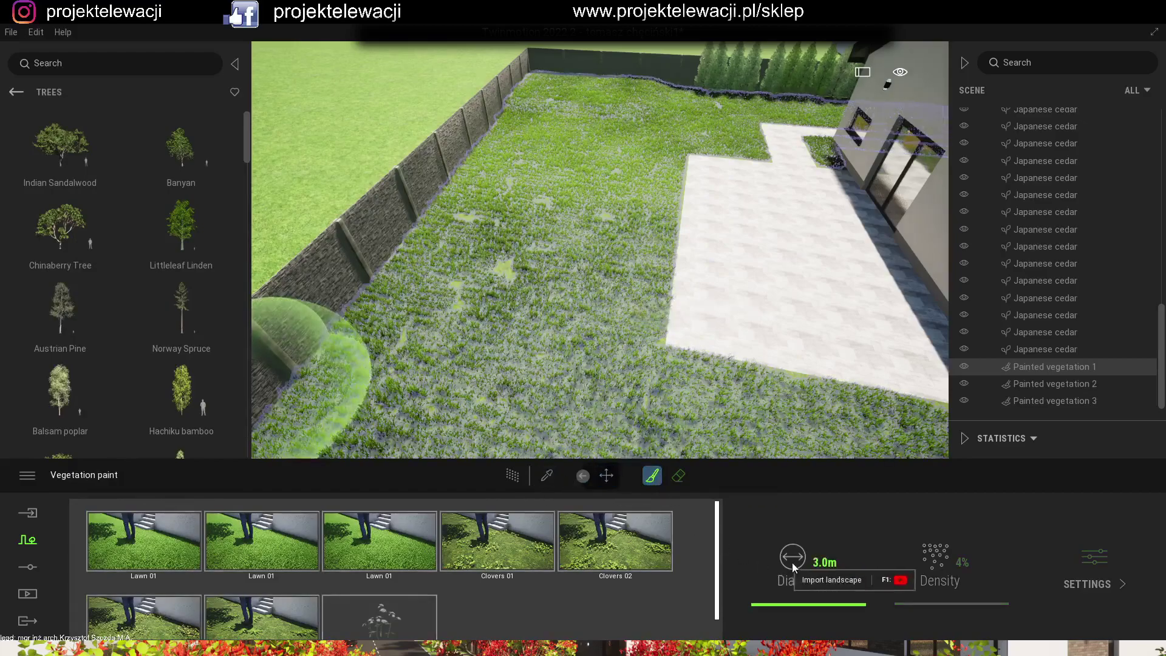
pyautogui.press('Return')
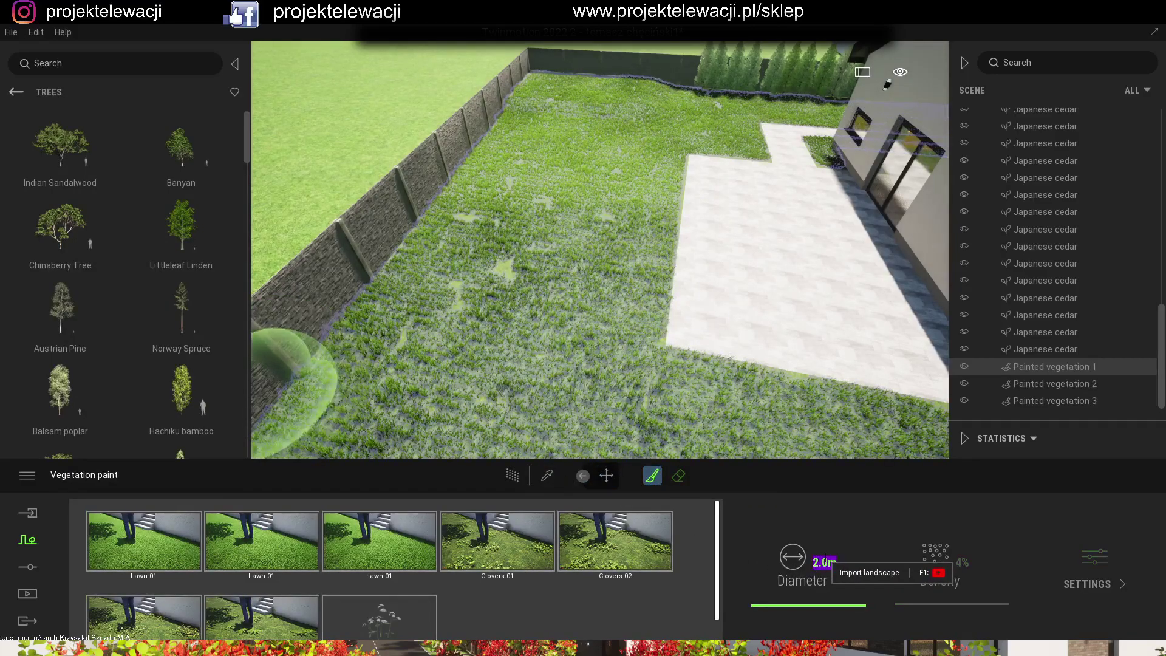
pyautogui.moveTo(509, 263)
pyautogui.mouseDown()
pyautogui.moveTo(580, 266)
pyautogui.moveTo(471, 342)
pyautogui.mouseUp()
pyautogui.moveTo(561, 226); pyautogui.dragTo(571, 370, button='middle')
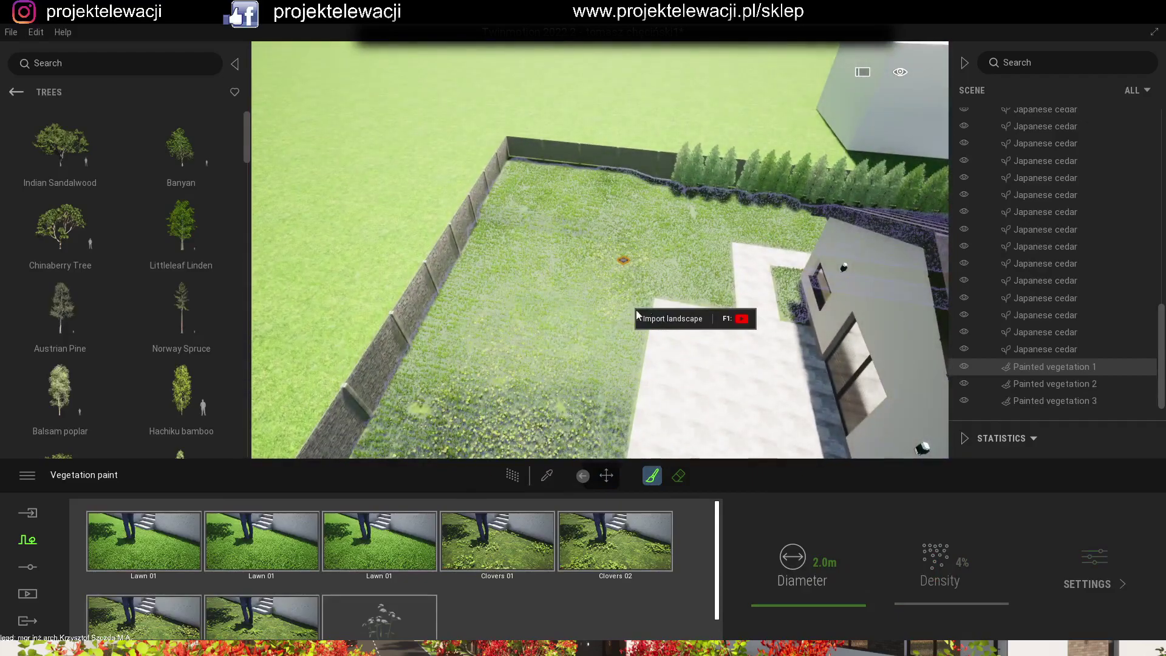
pyautogui.moveTo(551, 203)
pyautogui.mouseDown(button='right')
pyautogui.moveTo(620, 308)
pyautogui.moveTo(566, 301)
pyautogui.moveTo(597, 351)
pyautogui.moveTo(764, 279)
pyautogui.moveTo(468, 318)
pyautogui.moveTo(559, 320)
pyautogui.moveTo(500, 366)
pyautogui.moveTo(565, 374)
pyautogui.moveTo(544, 312)
pyautogui.moveTo(903, 376)
pyautogui.moveTo(747, 366)
pyautogui.mouseUp(button='right')
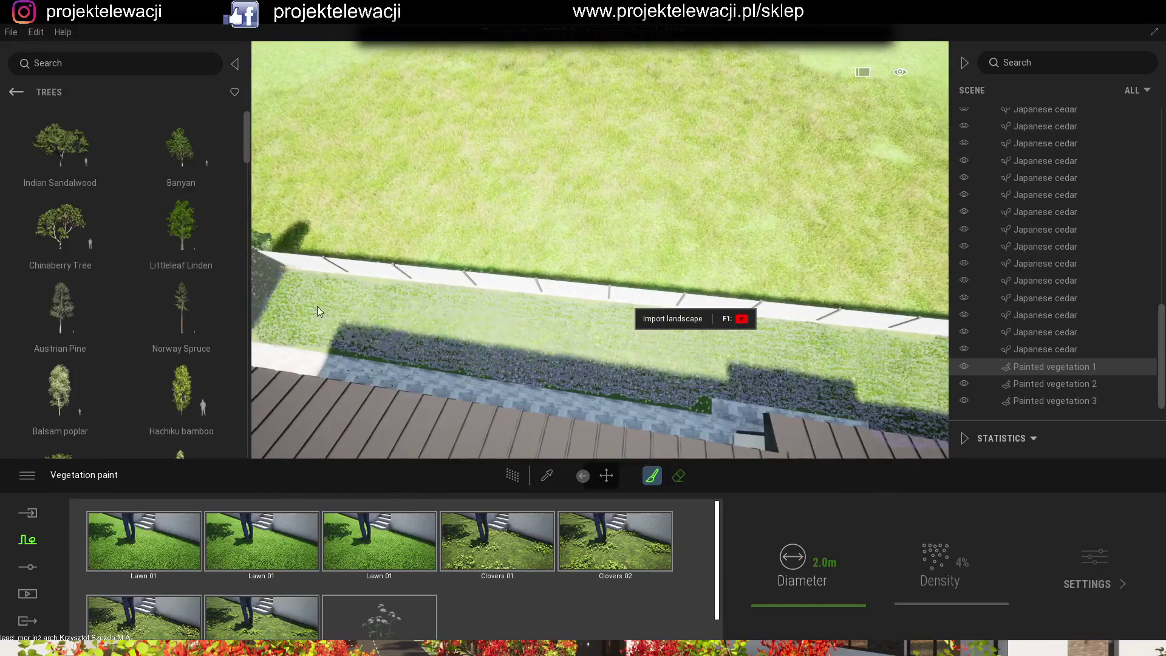
# Paint more of the vegetation mix on the lawn around the house, including the strips by the fence and the hedge.
pyautogui.scroll(-3, 399, 333)
pyautogui.scroll(3, 414, 338)
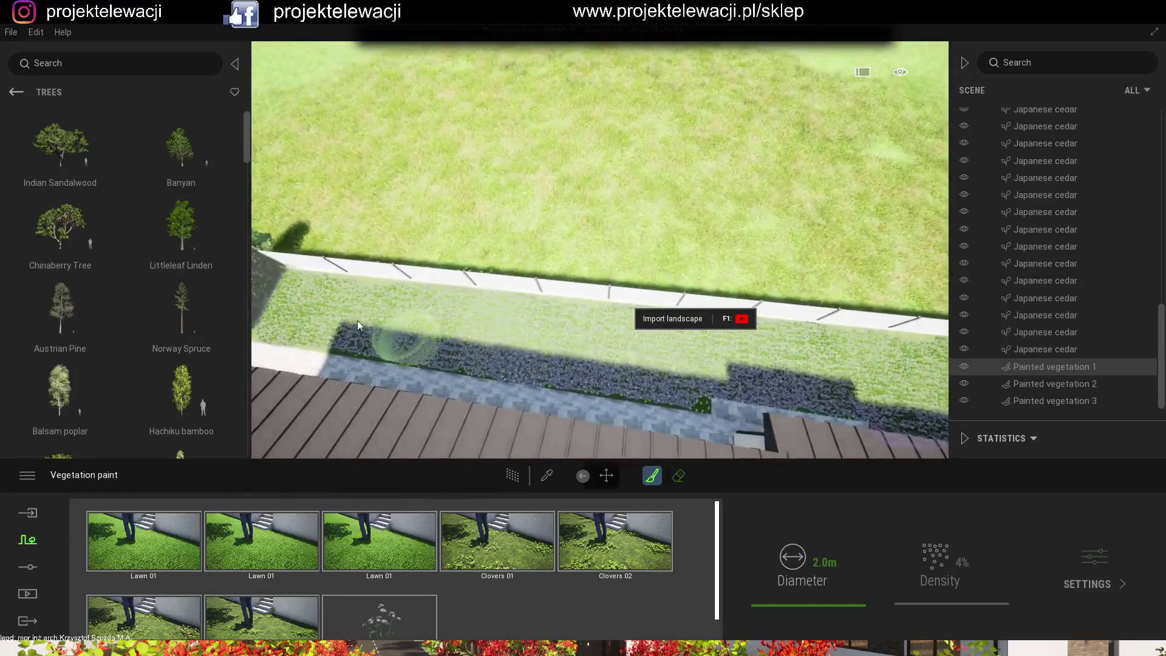
pyautogui.moveTo(830, 369); pyautogui.dragTo(582, 341, button='right')
pyautogui.scroll(-5, 713, 341)
pyautogui.scroll(-10, 521, 353)
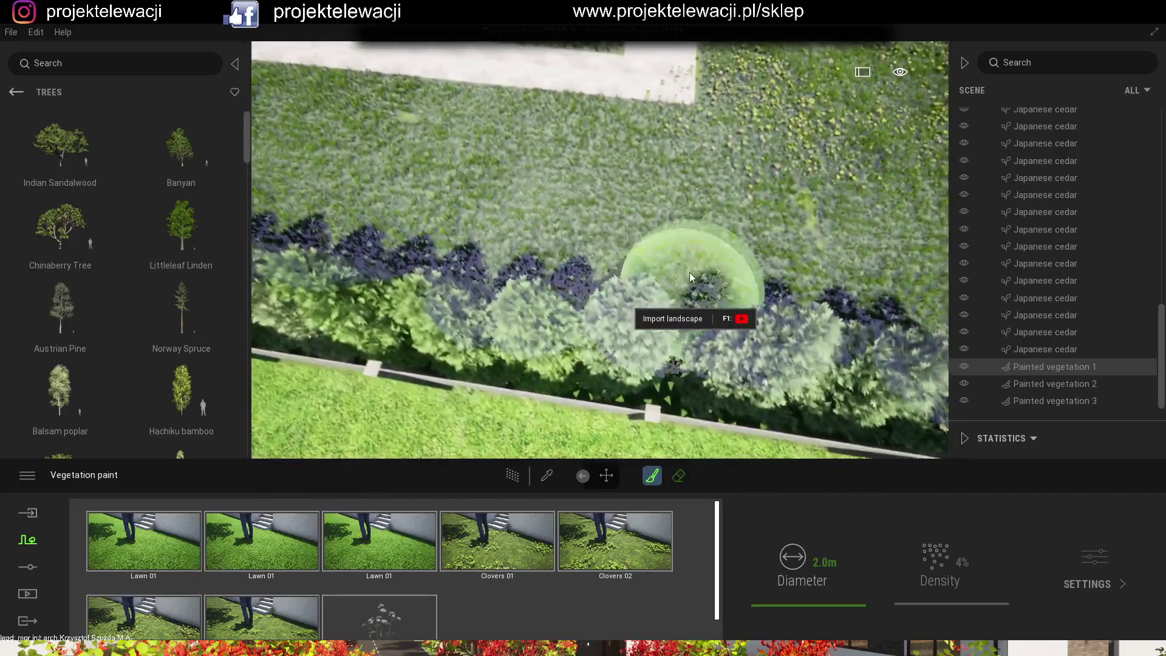
pyautogui.moveTo(690, 272); pyautogui.dragTo(750, 391, button='middle')
pyautogui.moveTo(392, 323); pyautogui.dragTo(442, 339, button='middle')
pyautogui.scroll(5, 440, 340)
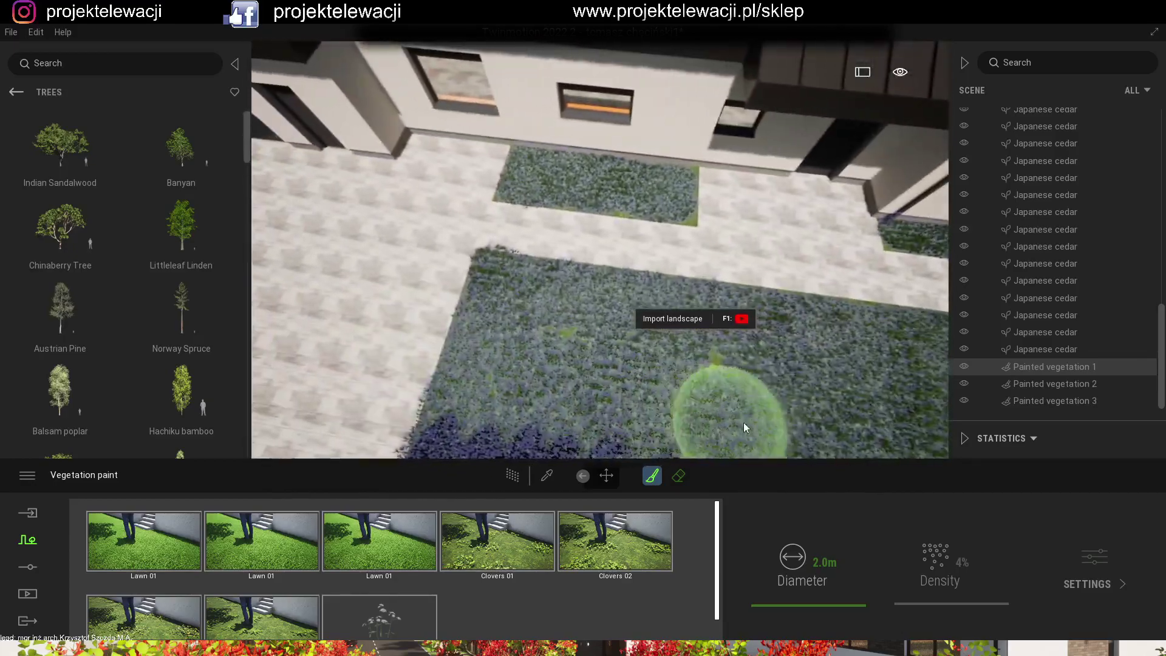
pyautogui.scroll(-5, 789, 413)
pyautogui.scroll(5, 840, 329)
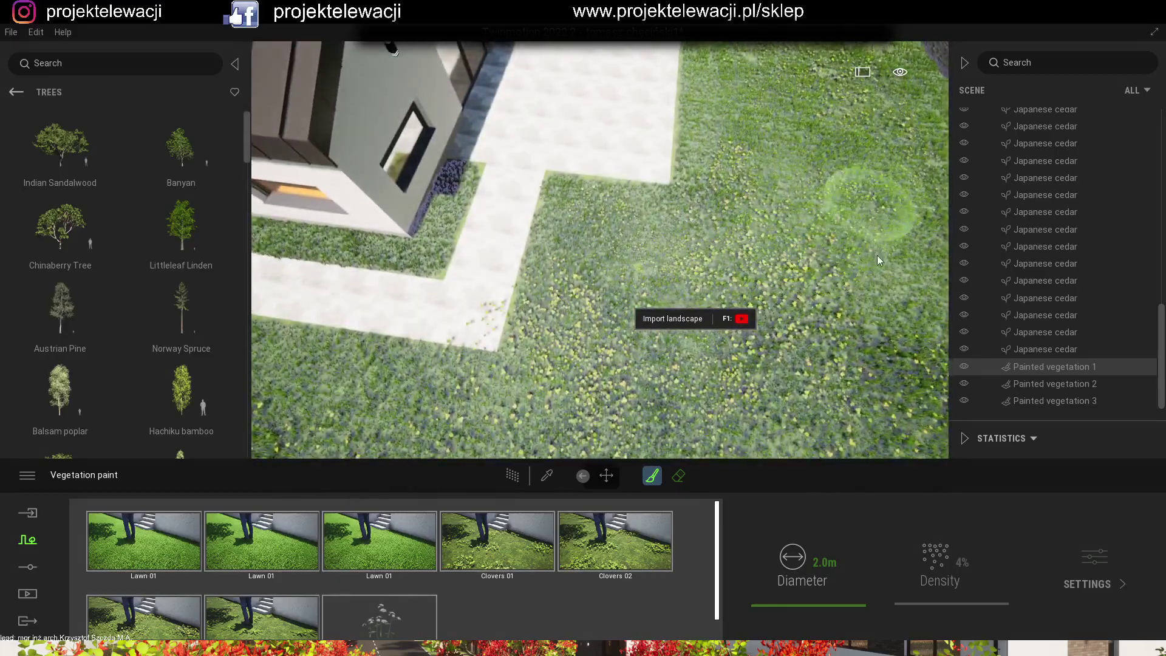
# Erase the plants overlapping the paving corner and repaint the bare patch with a 1.0 m brush.
pyautogui.click(678, 475)
pyautogui.moveTo(513, 337)
pyautogui.mouseDown()
pyautogui.moveTo(560, 345)
pyautogui.moveTo(442, 395)
pyautogui.moveTo(310, 419)
pyautogui.mouseUp()
pyautogui.click(829, 564)
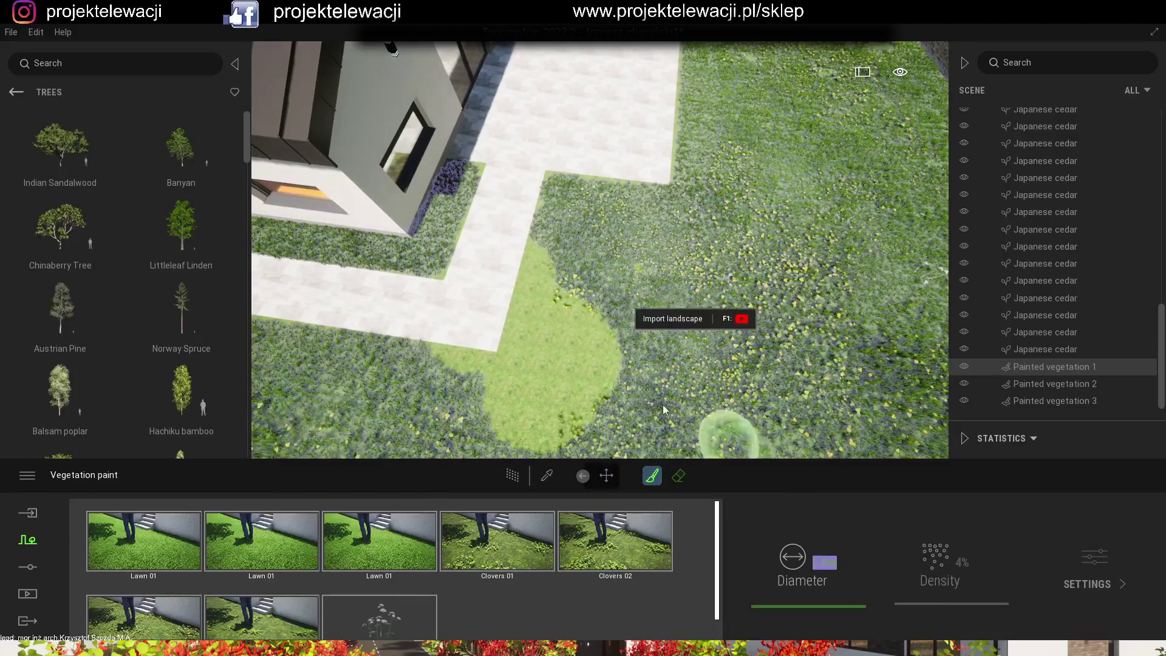
pyautogui.write('1')
pyautogui.moveTo(601, 419); pyautogui.dragTo(555, 286)
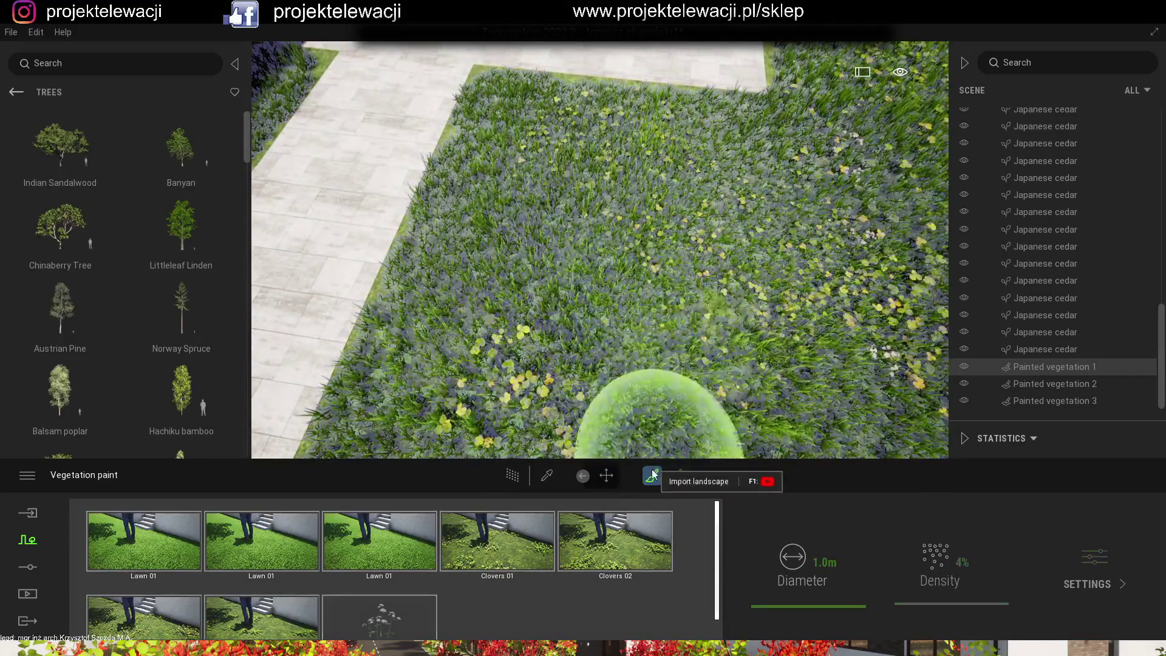
# Pick the Grass 2 ground material under the lawn and darken its color.
pyautogui.click(638, 419)
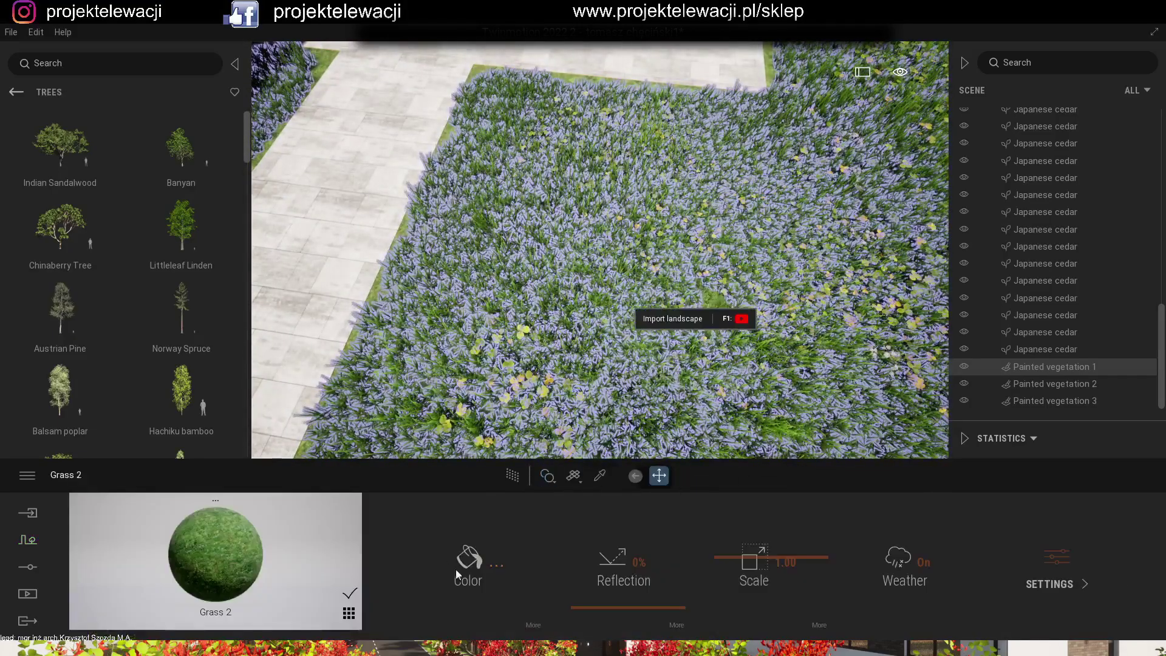
pyautogui.click(450, 564)
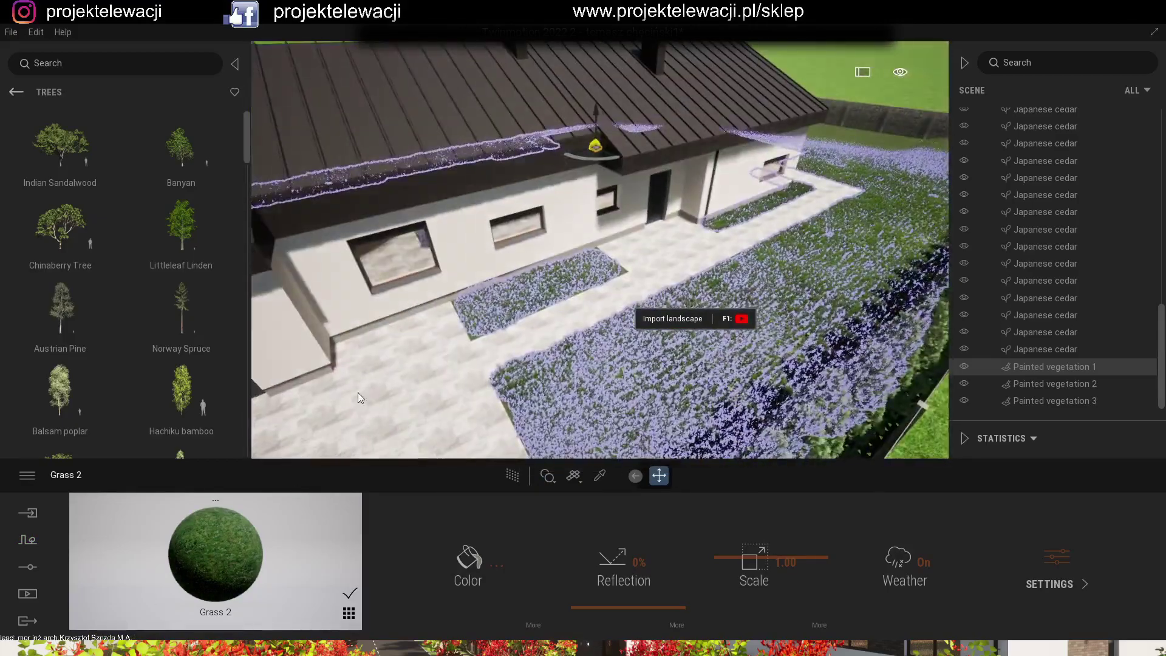
# Frame the house diagonally from the garden corner in the image media and create an image of that view.
pyautogui.click(27, 593)
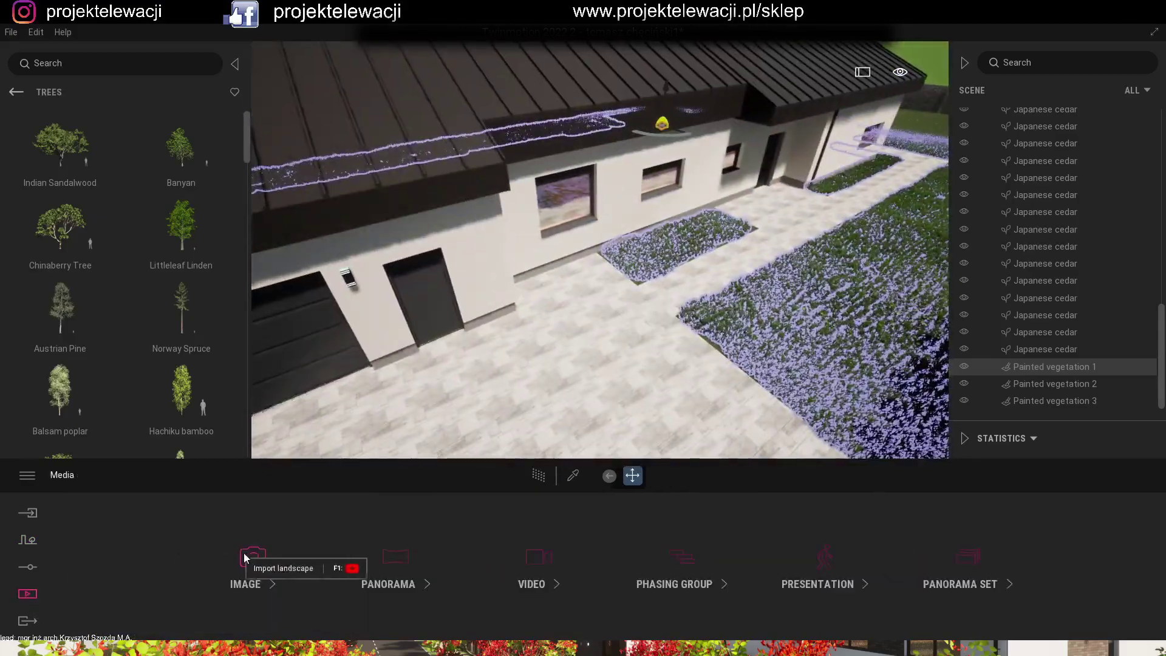
pyautogui.click(240, 549)
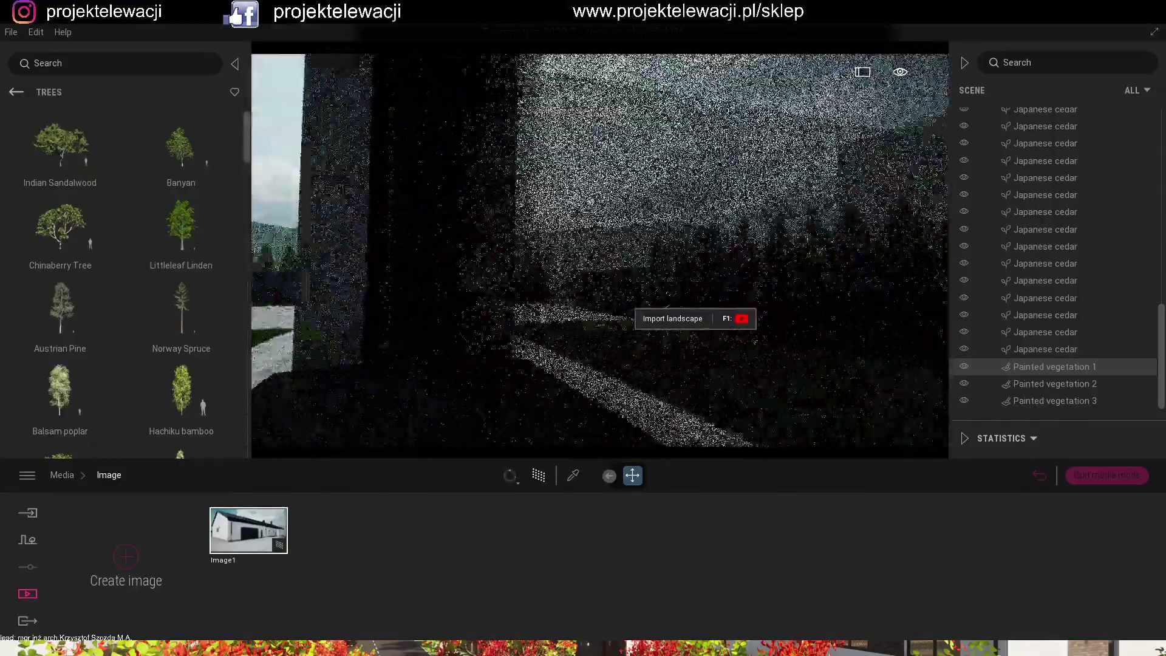
pyautogui.scroll(-5, 487, 359)
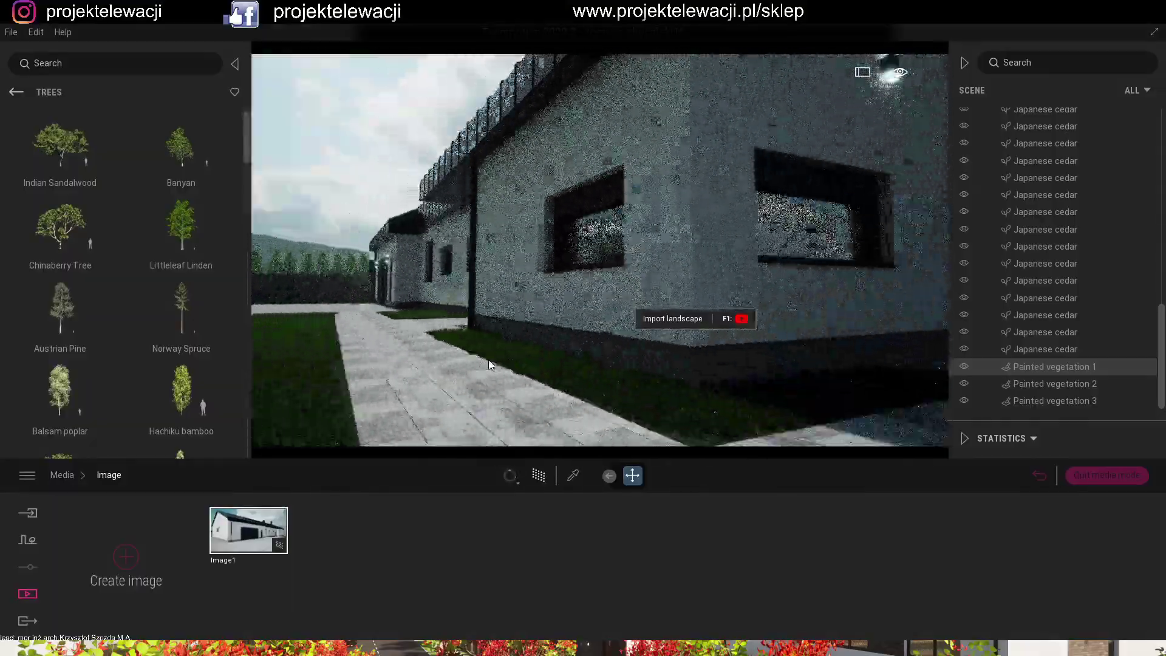
pyautogui.keyDown('shift'); pyautogui.moveTo(634, 322); pyautogui.dragTo(556, 324, button='middle'); pyautogui.keyUp('shift')
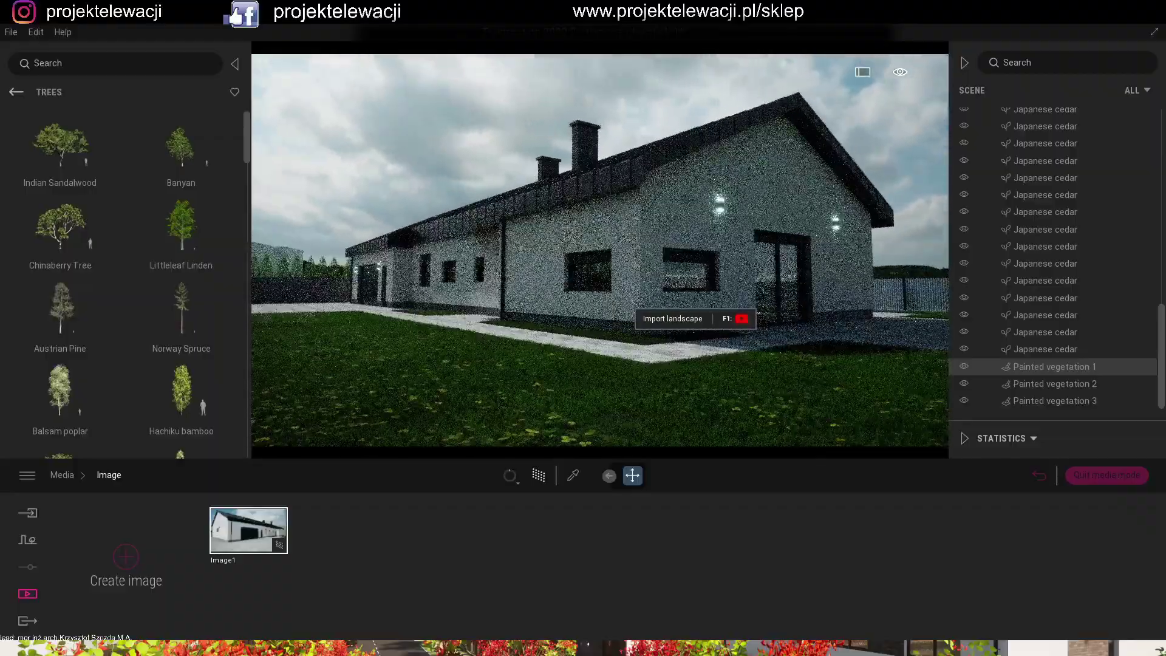
pyautogui.click(141, 559)
# Set the new image's skydome rotation to 186° and its intensity to 2.00.
pyautogui.click(359, 563)
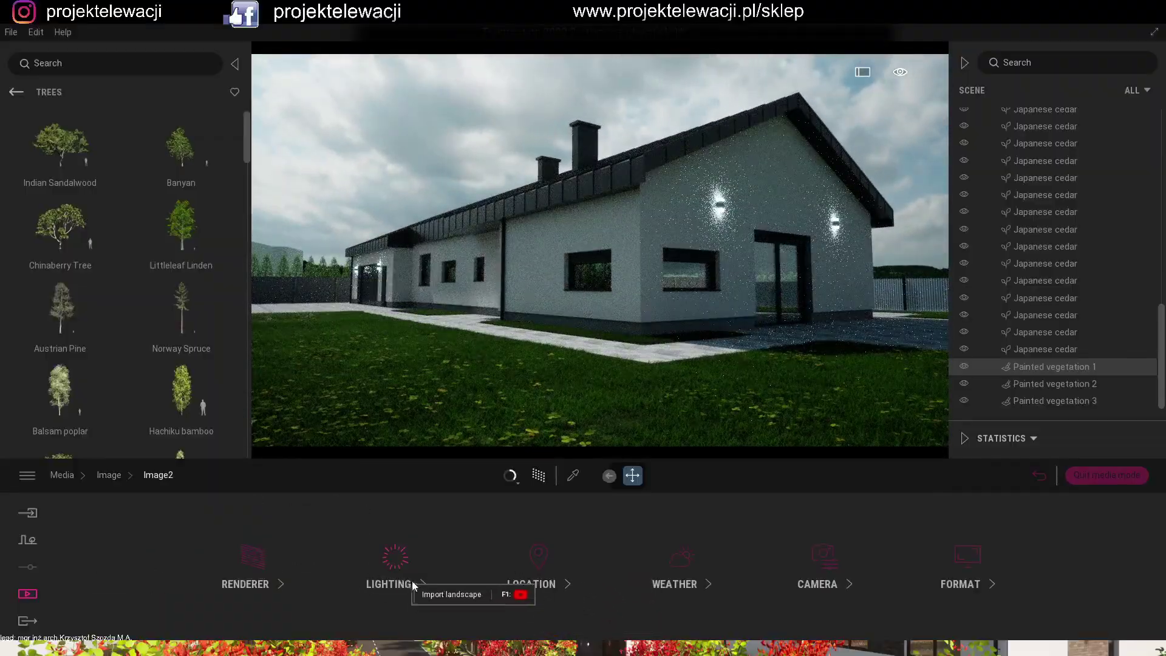
pyautogui.click(388, 583)
pyautogui.click(303, 625)
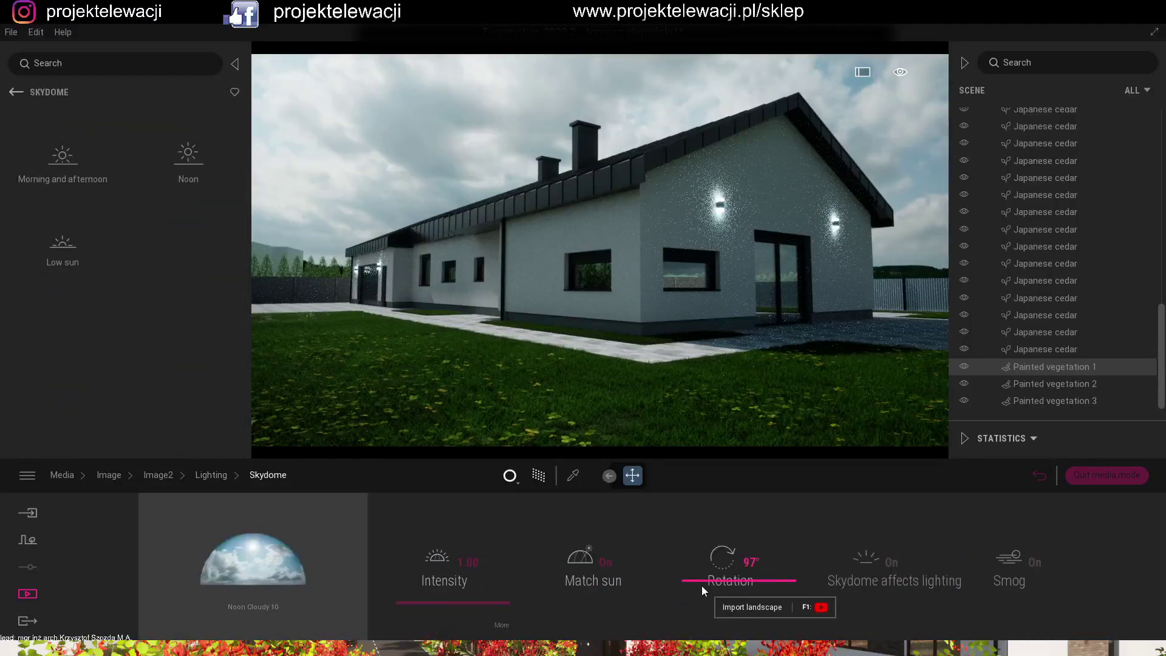
pyautogui.moveTo(703, 573)
pyautogui.mouseDown()
pyautogui.moveTo(732, 550)
pyautogui.moveTo(707, 555)
pyautogui.mouseUp()
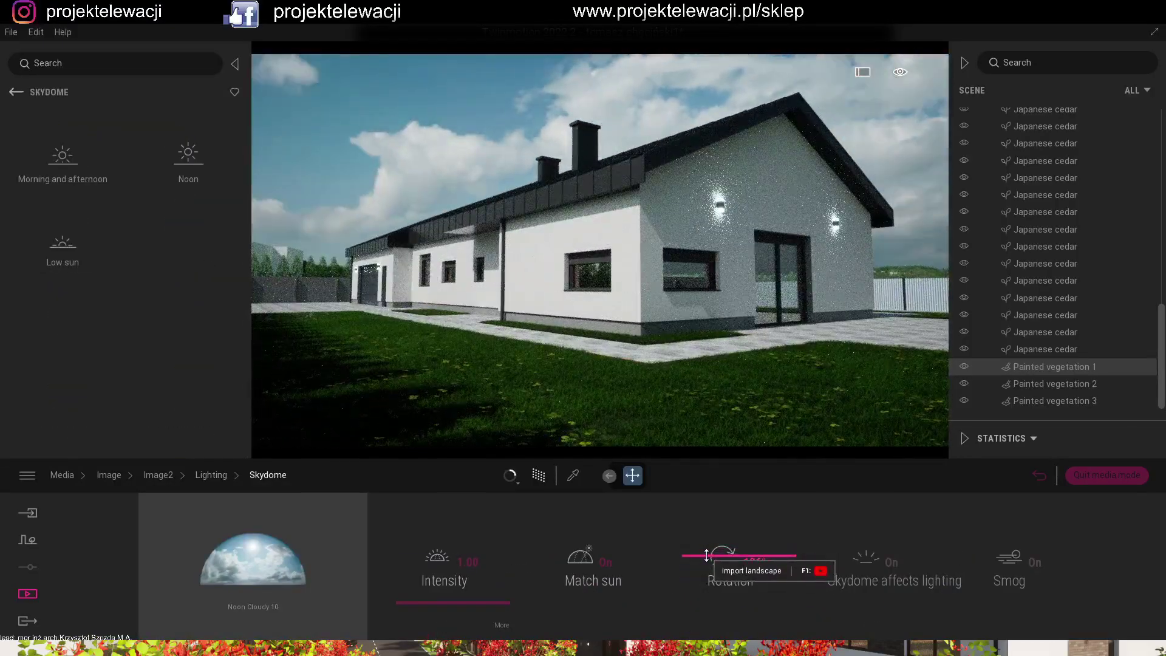
pyautogui.click(479, 564)
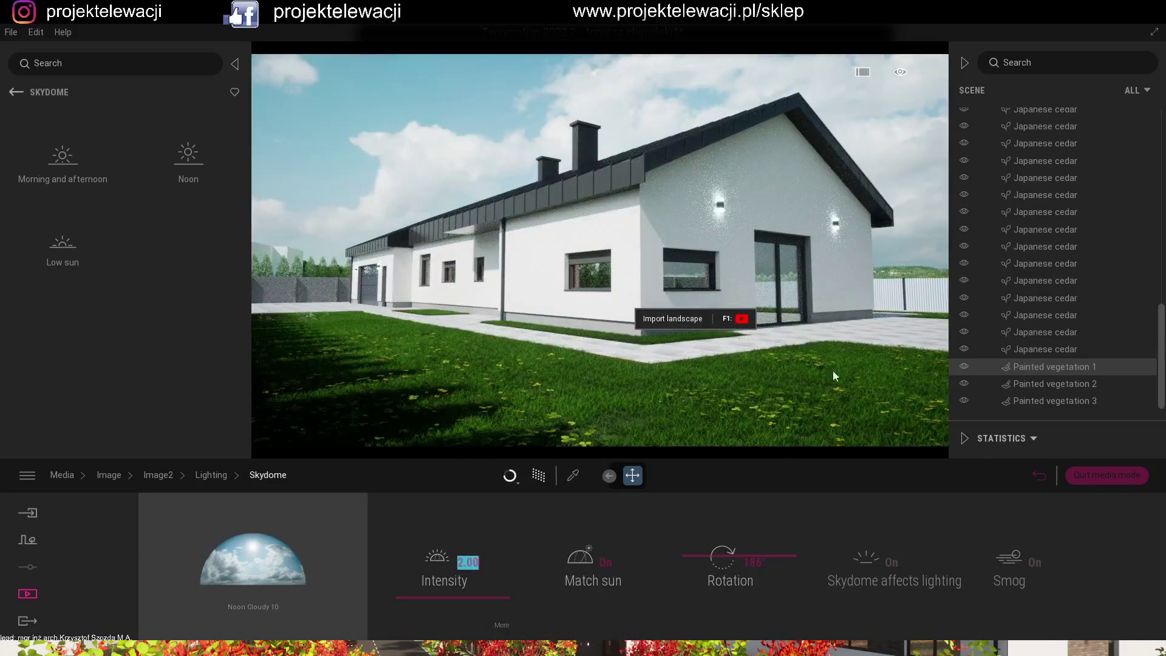
# Apply the Grid 03 material to the white fence behind the terrace.
pyautogui.click(16, 93)
pyautogui.click(63, 177)
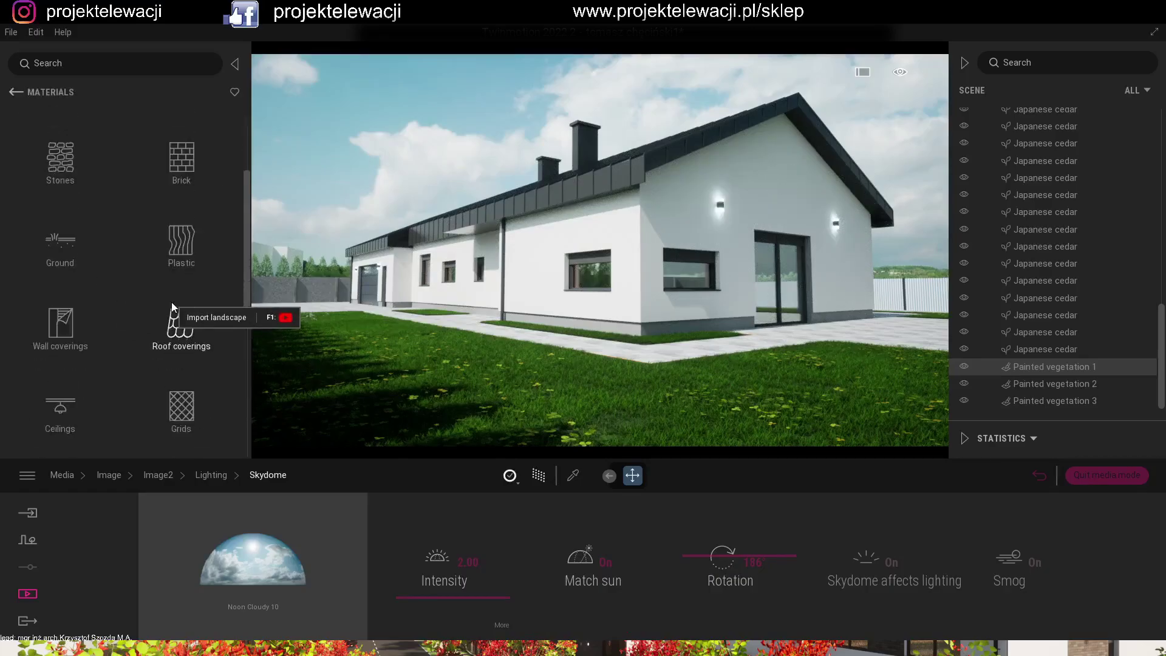
pyautogui.click(165, 311)
pyautogui.moveTo(56, 356); pyautogui.dragTo(927, 288)
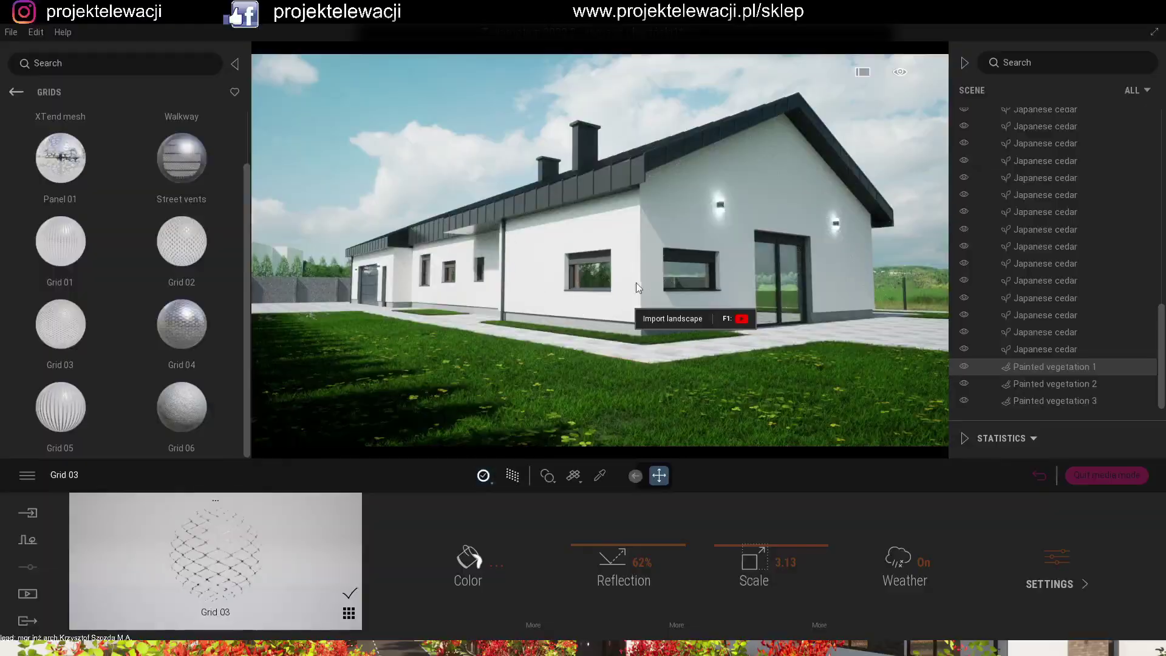
# Start a model import and browse to the auta 2021 folder under modele 3d sketchup 8.
pyautogui.keyDown('shift'); pyautogui.moveTo(494, 274); pyautogui.dragTo(690, 280, button='middle'); pyautogui.keyUp('shift')
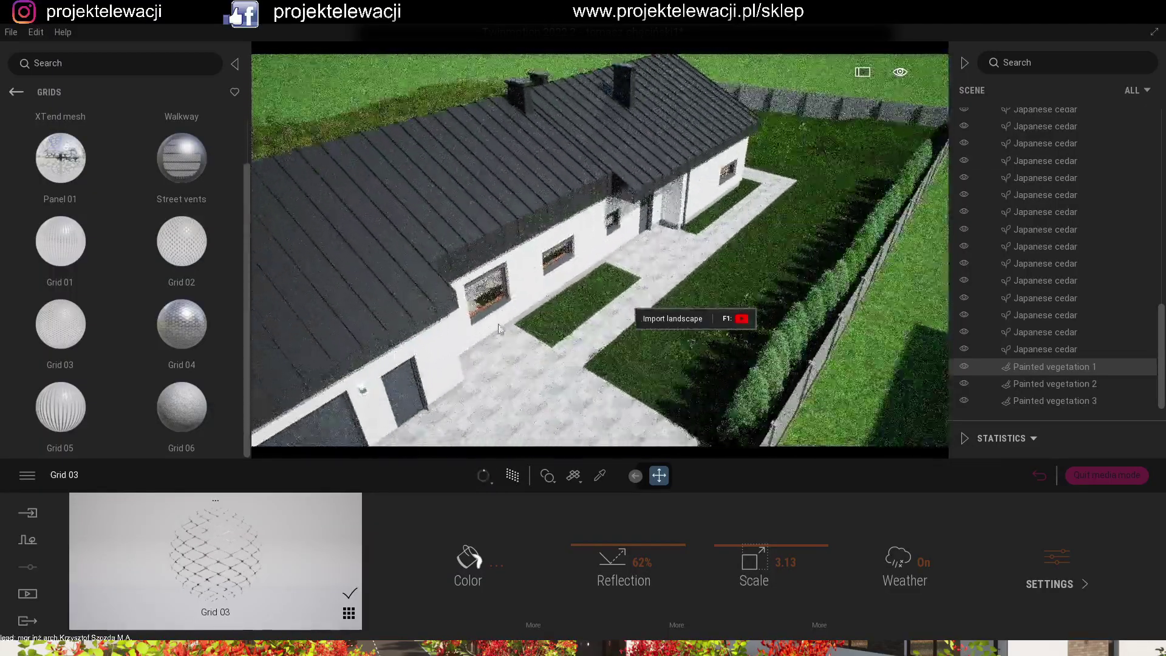
pyautogui.click(28, 513)
pyautogui.click(133, 574)
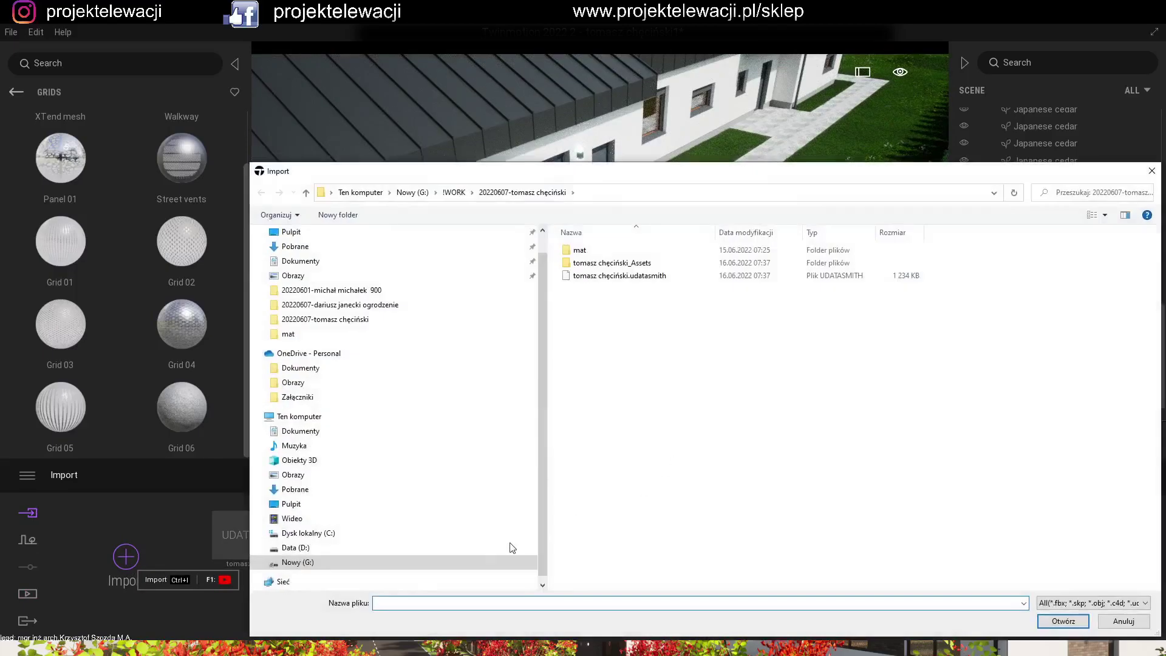
pyautogui.click(417, 566)
pyautogui.doubleClick(905, 495)
pyautogui.doubleClick(790, 358)
pyautogui.doubleClick(838, 474)
pyautogui.doubleClick(839, 480)
# Search the folder for octavia and skoda, import the 2021+Skoda+Octavia+Combi model and focus on the car on the driveway.
pyautogui.click(1068, 192)
pyautogui.write('octavia')
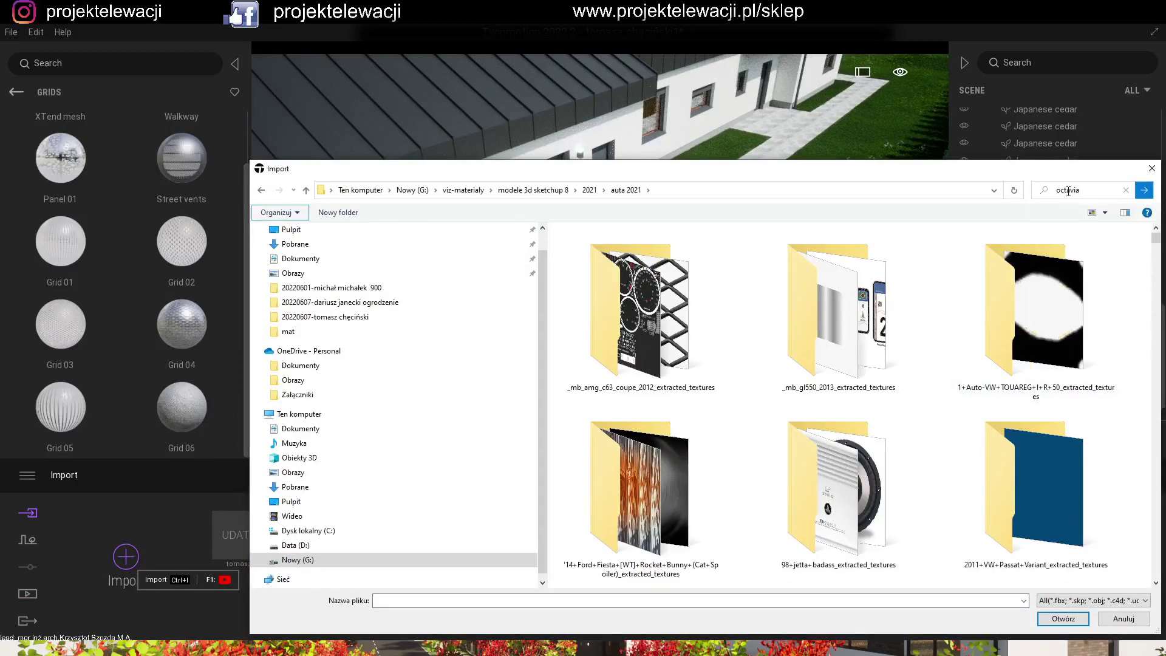
pyautogui.press('Return')
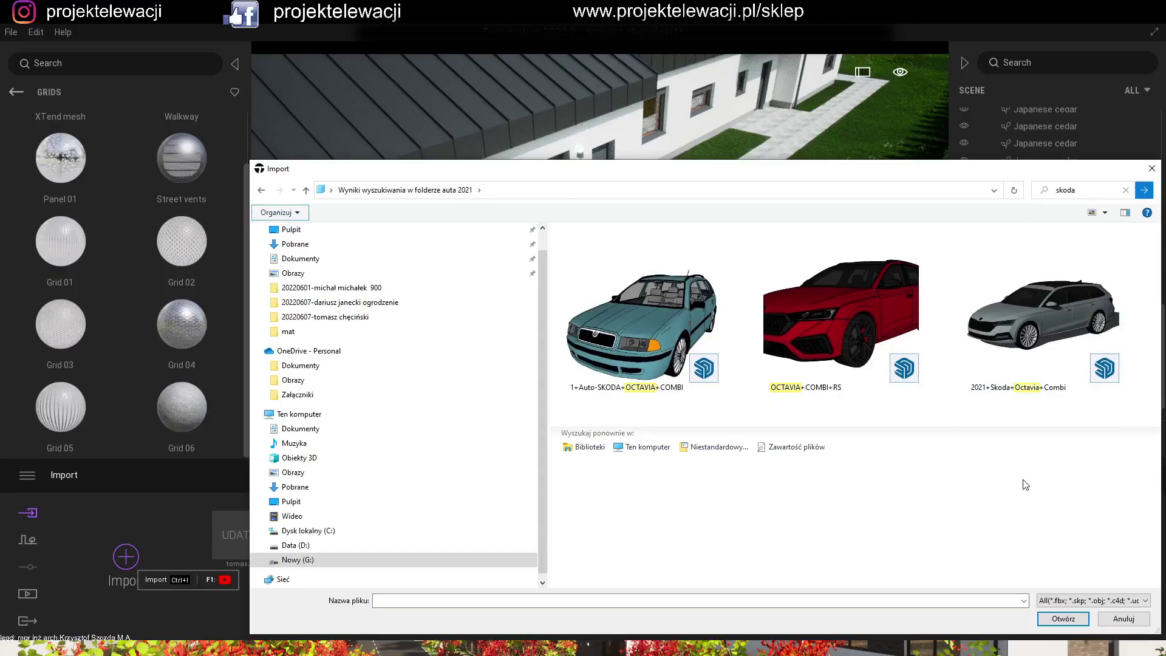
pyautogui.moveTo(1156, 305); pyautogui.dragTo(1156, 437)
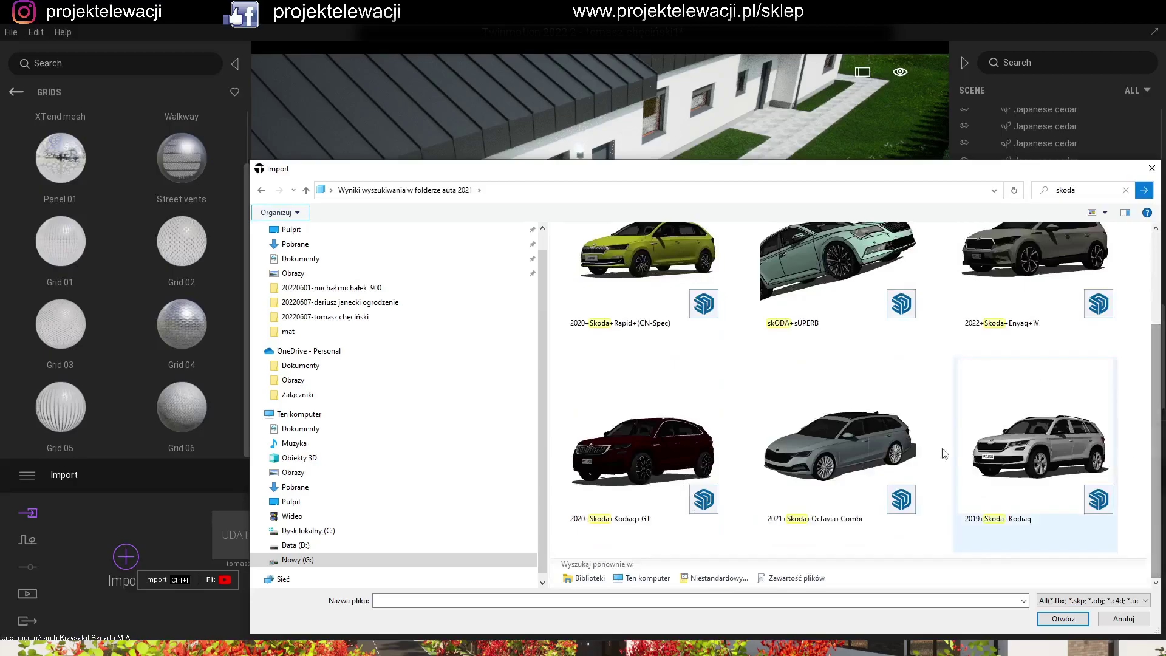
pyautogui.doubleClick(852, 439)
pyautogui.click(642, 403)
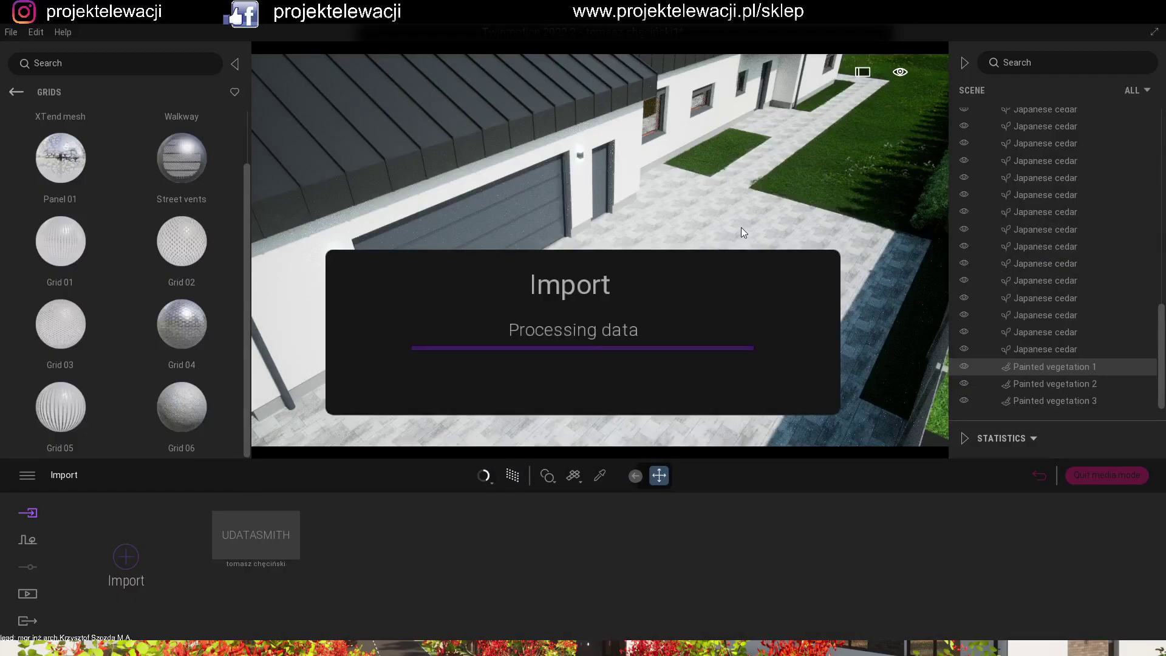
pyautogui.moveTo(741, 227); pyautogui.dragTo(763, 201, button='middle')
pyautogui.doubleClick(1112, 401)
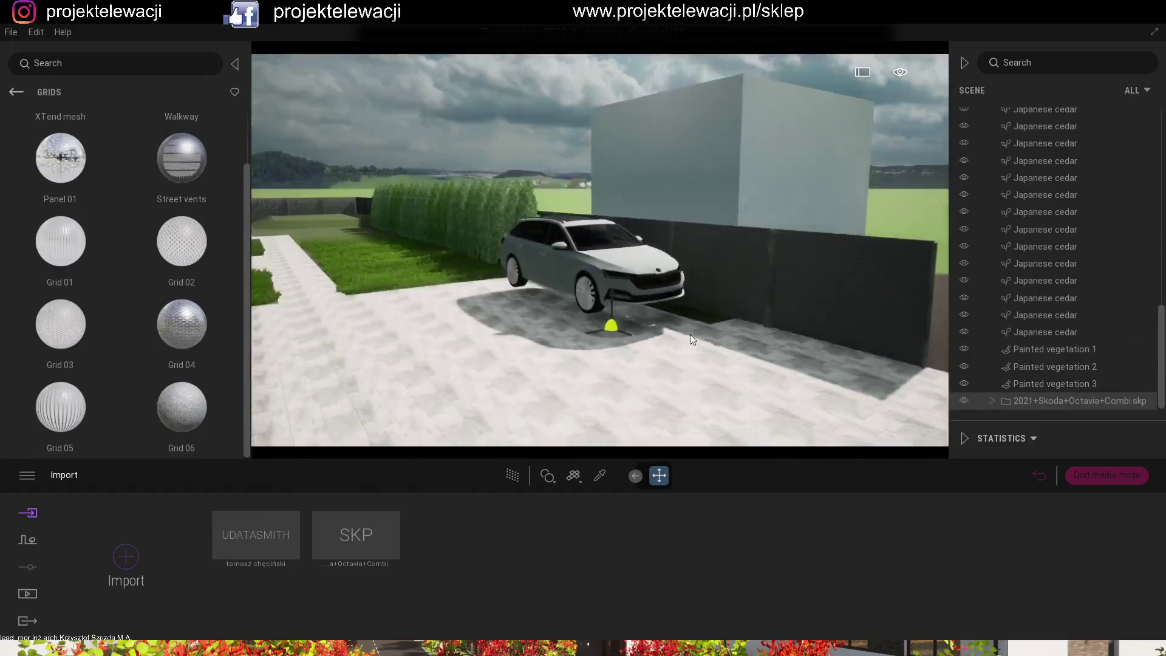
# Set the car body's Quartz Grey paint to 100% reflection with the colour 51595B.
pyautogui.moveTo(690, 334); pyautogui.dragTo(700, 241, button='right')
pyautogui.moveTo(705, 220); pyautogui.dragTo(700, 252)
pyautogui.moveTo(700, 253); pyautogui.dragTo(700, 278, button='right')
pyautogui.scroll(2, 694, 351)
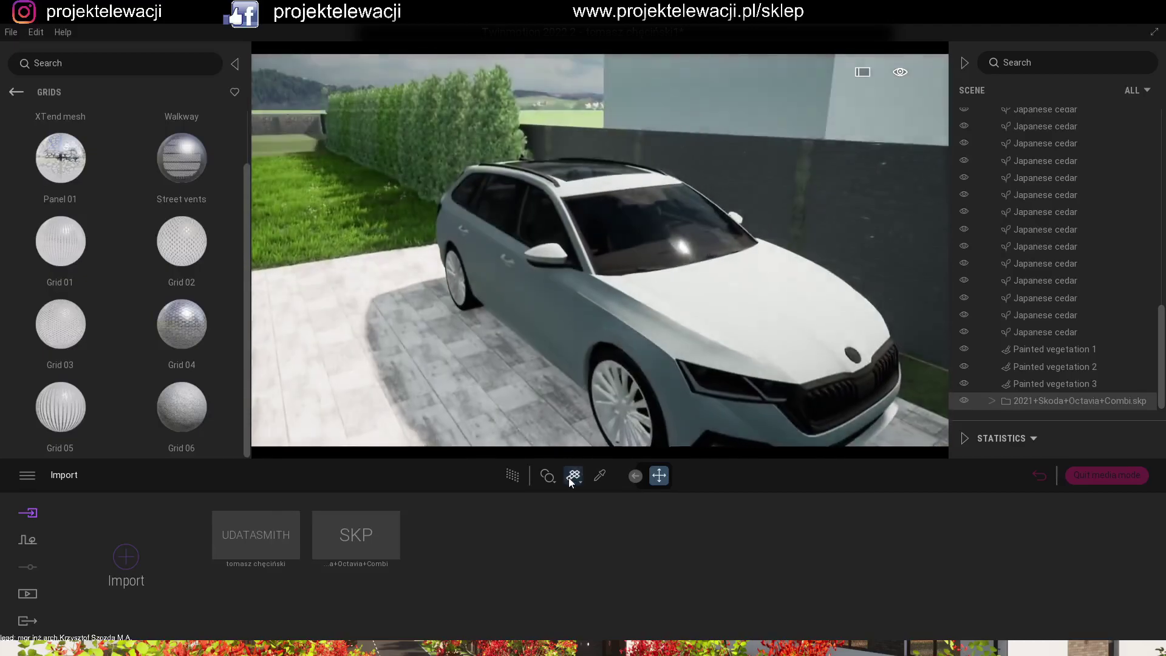
pyautogui.click(694, 351)
pyautogui.click(622, 386)
pyautogui.click(466, 557)
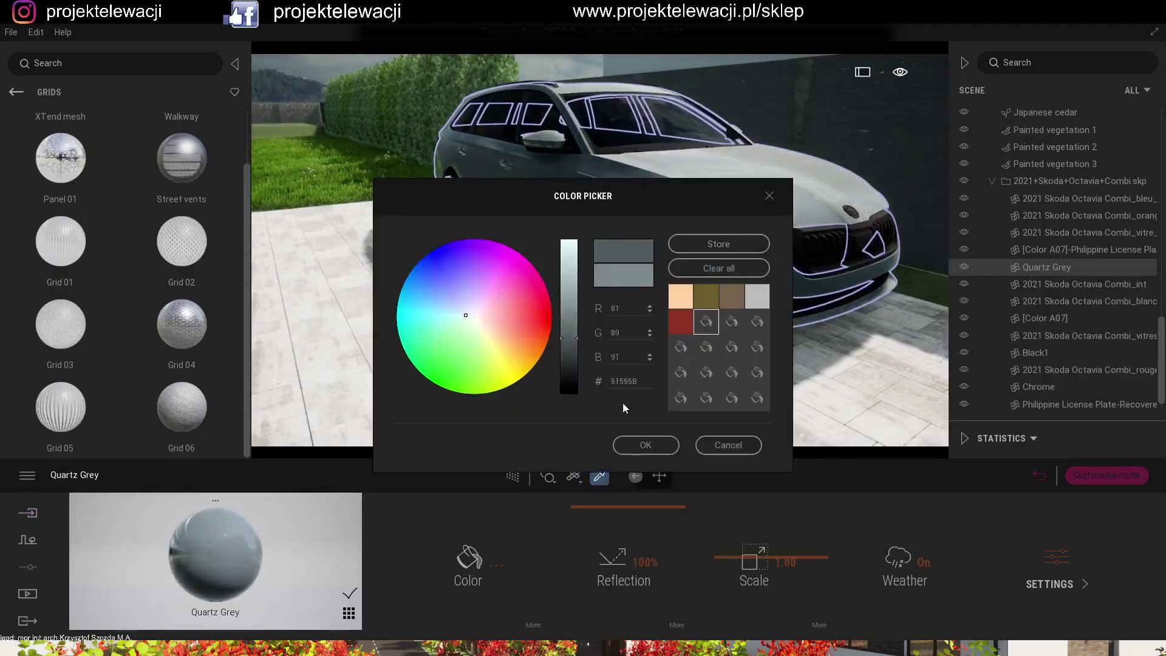
pyautogui.click(649, 445)
# Find the glass materials and apply Two sided glass to the car's windows.
pyautogui.click(16, 92)
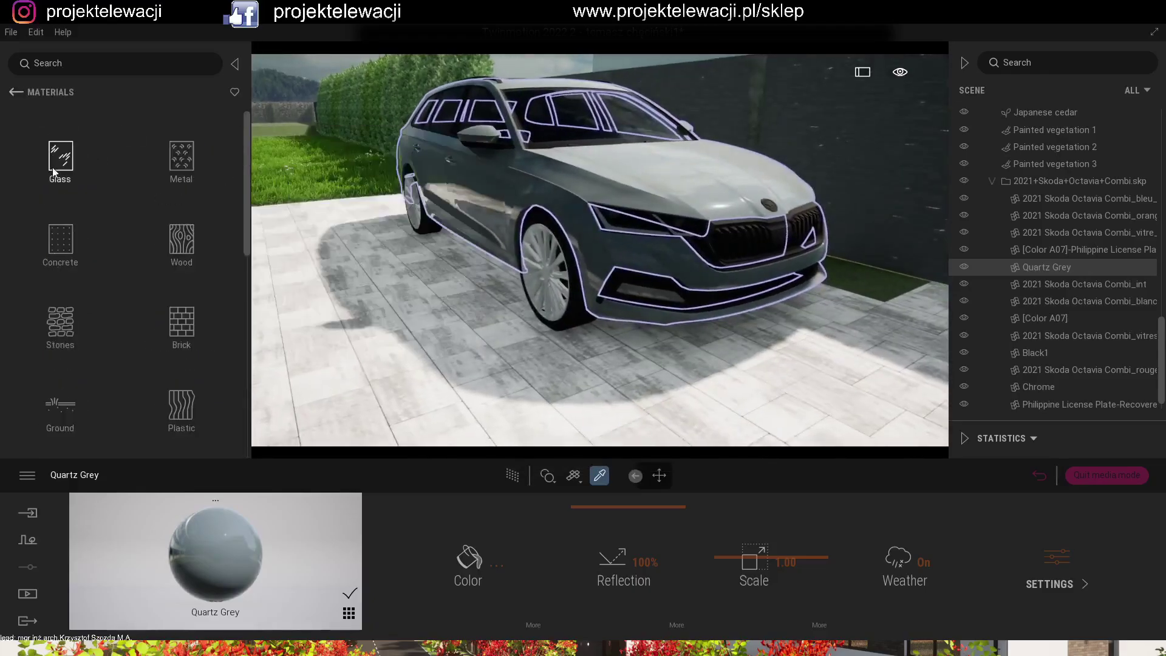
pyautogui.click(60, 241)
pyautogui.click(17, 93)
pyautogui.click(61, 157)
pyautogui.moveTo(72, 226); pyautogui.dragTo(570, 131)
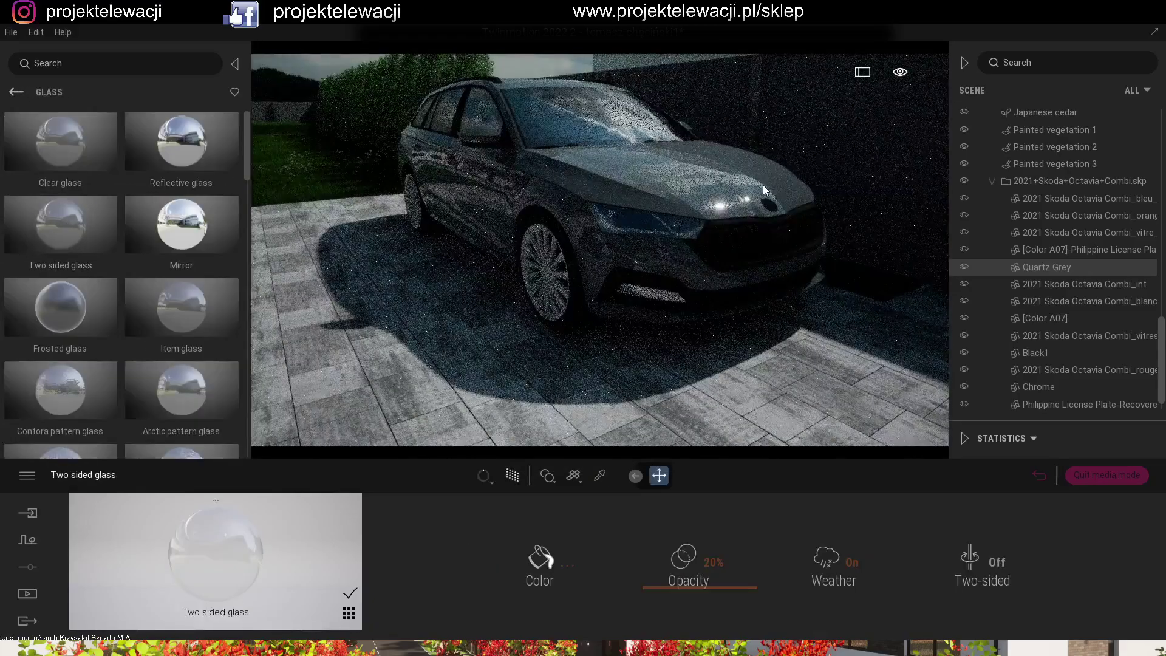
# Raise the reflection of the Black1 material on the car's front grille and trim.
pyautogui.click(600, 475)
pyautogui.click(598, 276)
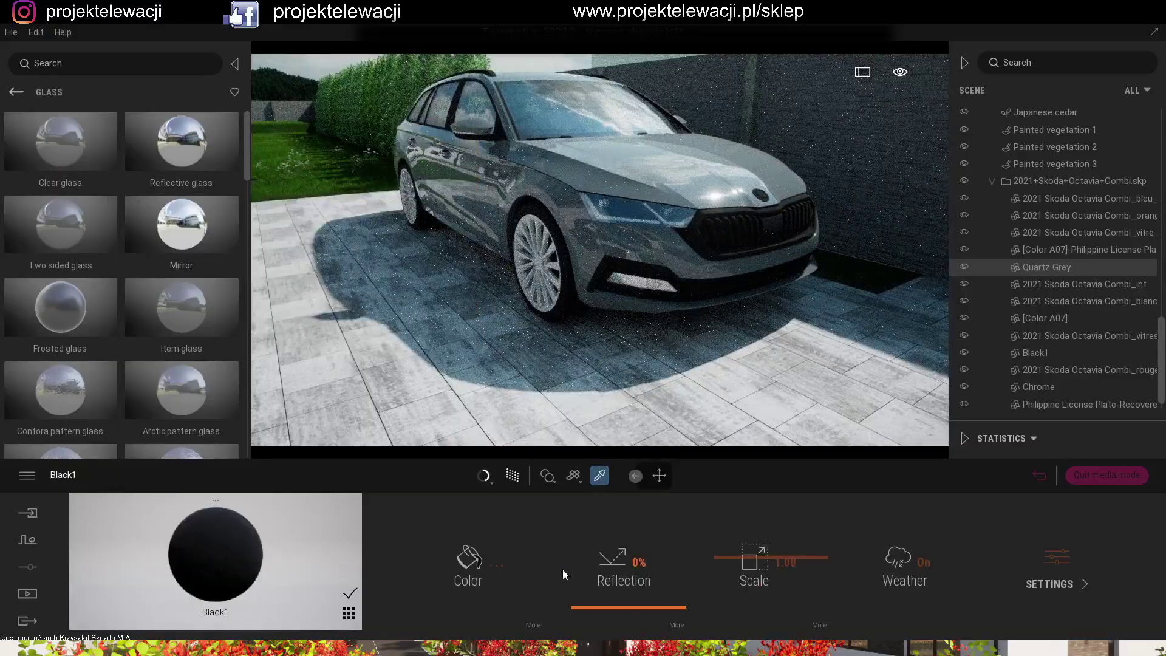
pyautogui.moveTo(598, 571); pyautogui.dragTo(602, 477)
# Replace the wheel rims' Chrome material with Mirror tinted grey, and apply untinted Mirror to the car's side mirror.
pyautogui.click(550, 287)
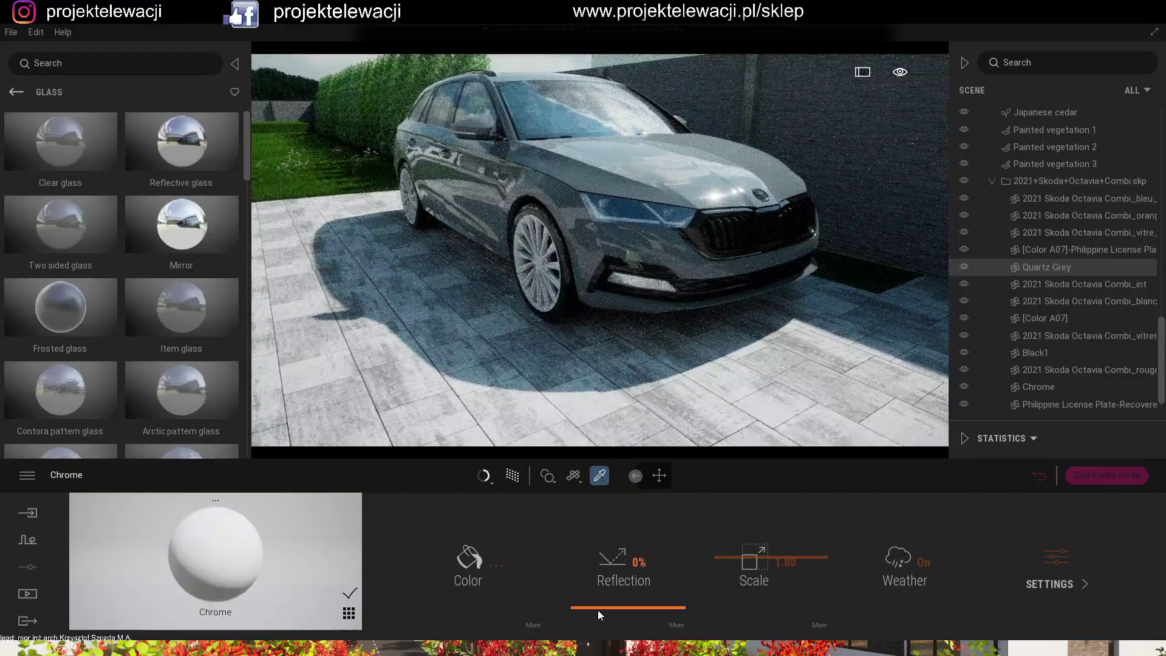
pyautogui.moveTo(354, 297); pyautogui.dragTo(550, 285)
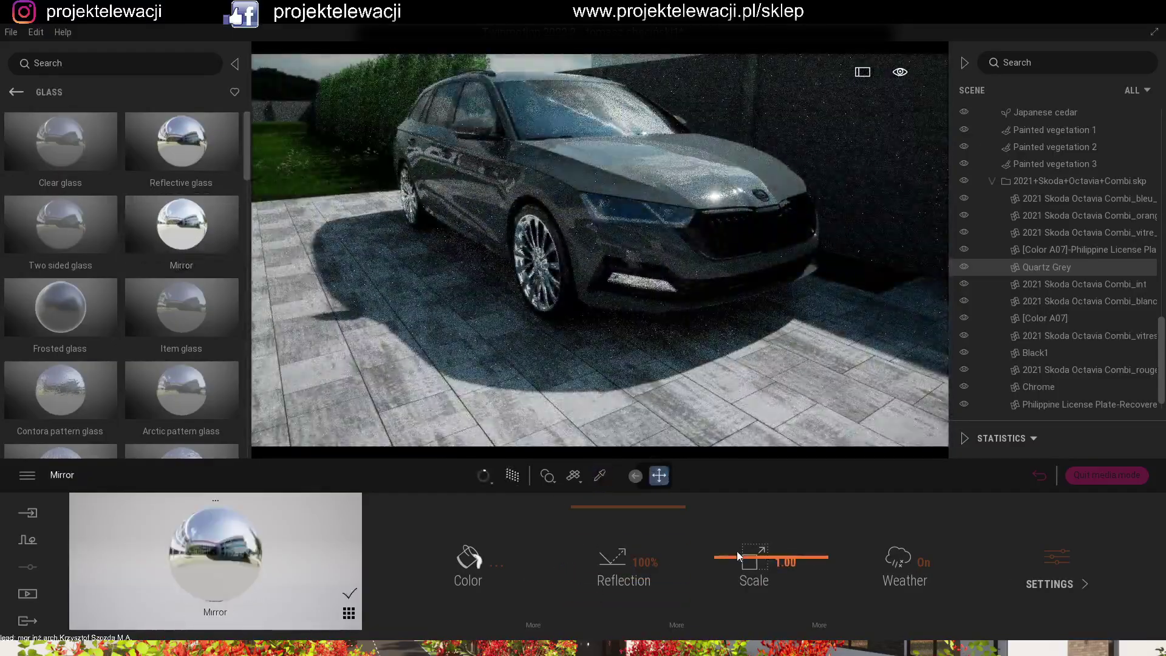
pyautogui.click(470, 557)
pyautogui.moveTo(583, 196); pyautogui.dragTo(856, 144)
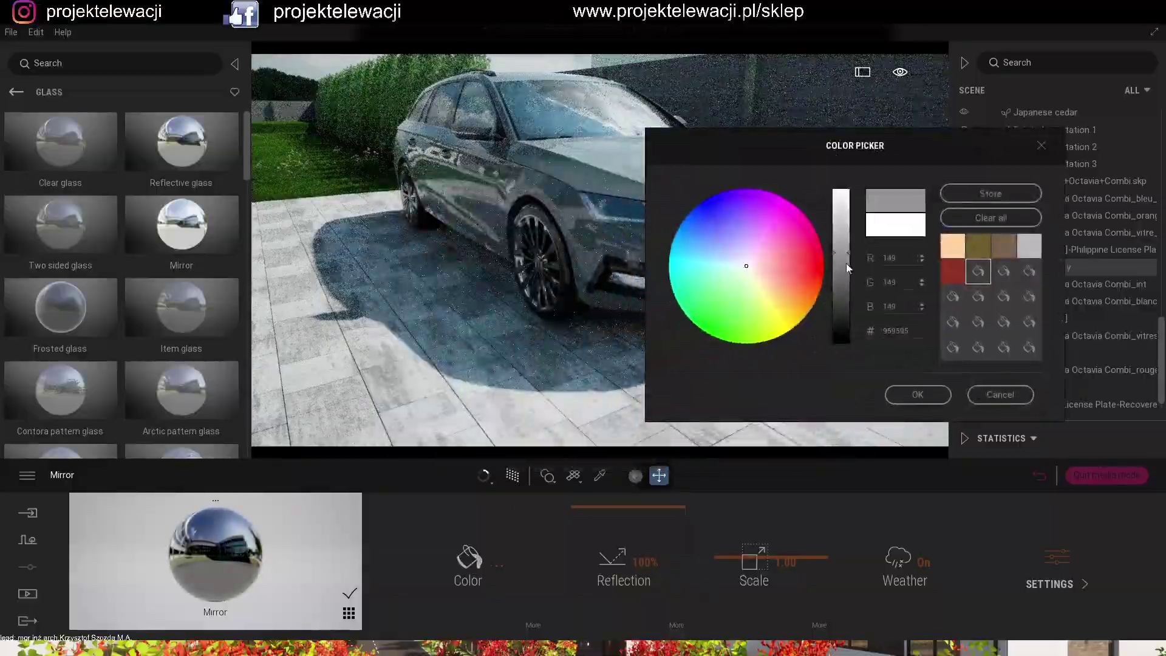
pyautogui.click(916, 393)
pyautogui.keyDown('shift'); pyautogui.moveTo(508, 274); pyautogui.dragTo(130, 221, button='middle'); pyautogui.keyUp('shift')
pyautogui.moveTo(130, 221)
pyautogui.mouseDown()
pyautogui.moveTo(598, 195)
pyautogui.moveTo(646, 173)
pyautogui.mouseUp()
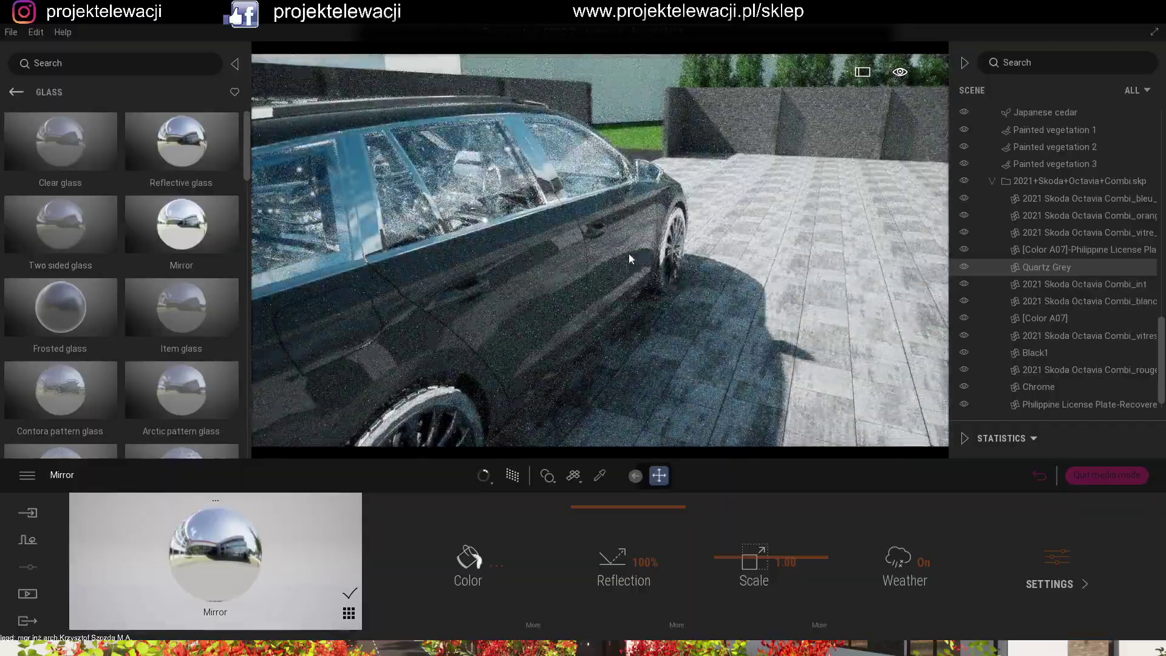
# Hide the car's vitres glass part and apply the Neon 01 material to the headlights.
pyautogui.moveTo(673, 369); pyautogui.dragTo(547, 267, button='right')
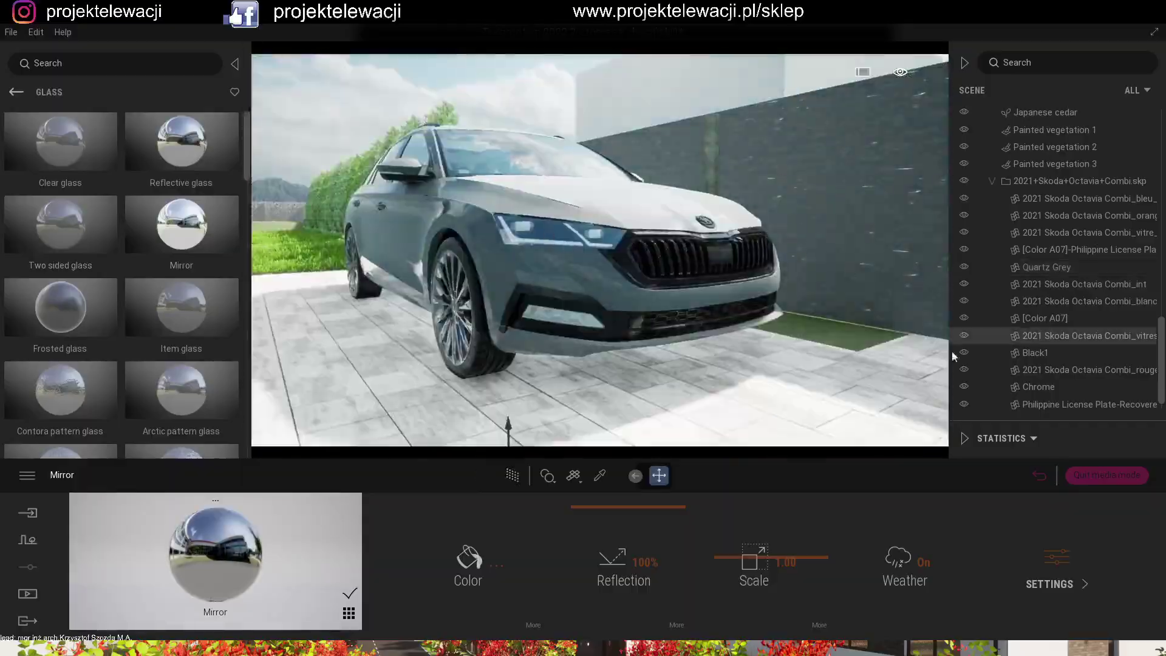
pyautogui.click(965, 336)
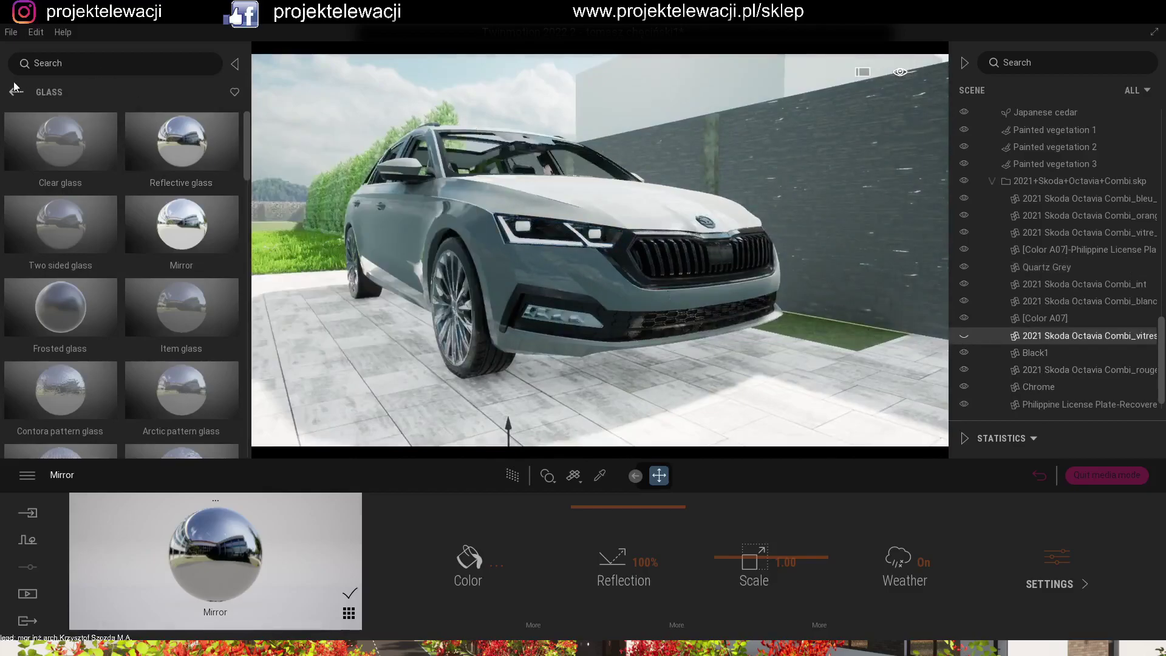
pyautogui.click(16, 92)
pyautogui.scroll(-5, 54, 333)
pyautogui.click(55, 318)
pyautogui.moveTo(62, 142); pyautogui.dragTo(509, 235)
# Set the headlight neon's colour to light blue 7BD4FF and its glow to about 63 nit.
pyautogui.click(559, 558)
pyautogui.click(445, 325)
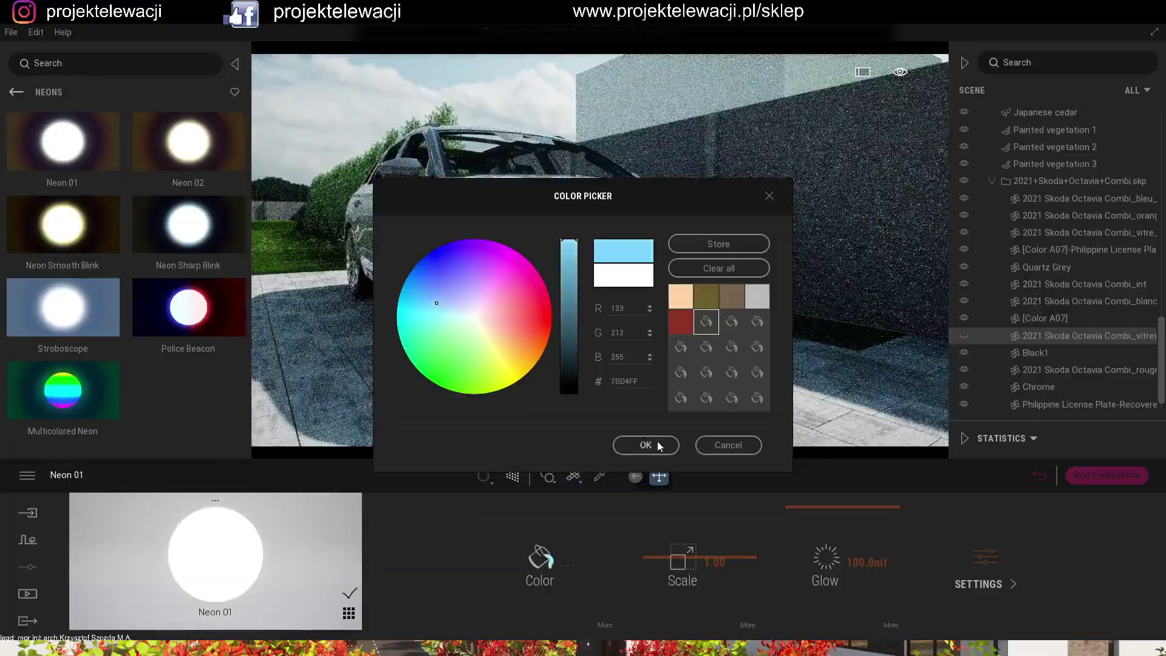
pyautogui.click(645, 444)
pyautogui.moveTo(812, 567); pyautogui.dragTo(812, 545)
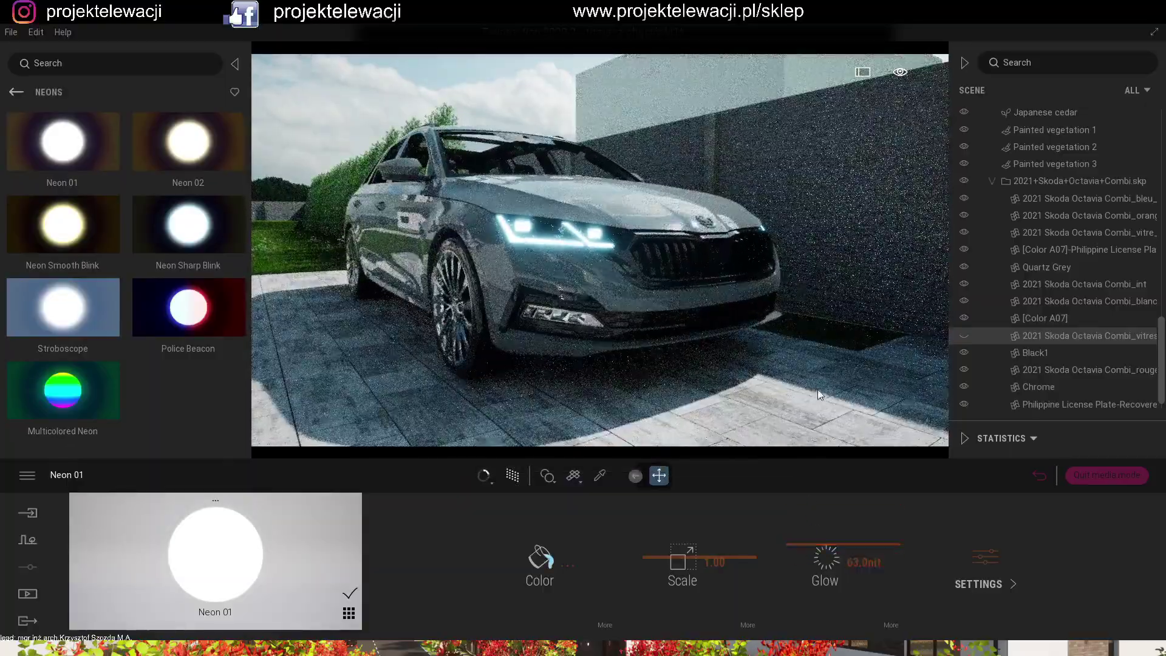
# Show the car's vitres glass part again and reduce the headlight neon's glow to about 34.7 nit.
pyautogui.moveTo(178, 229); pyautogui.dragTo(304, 187)
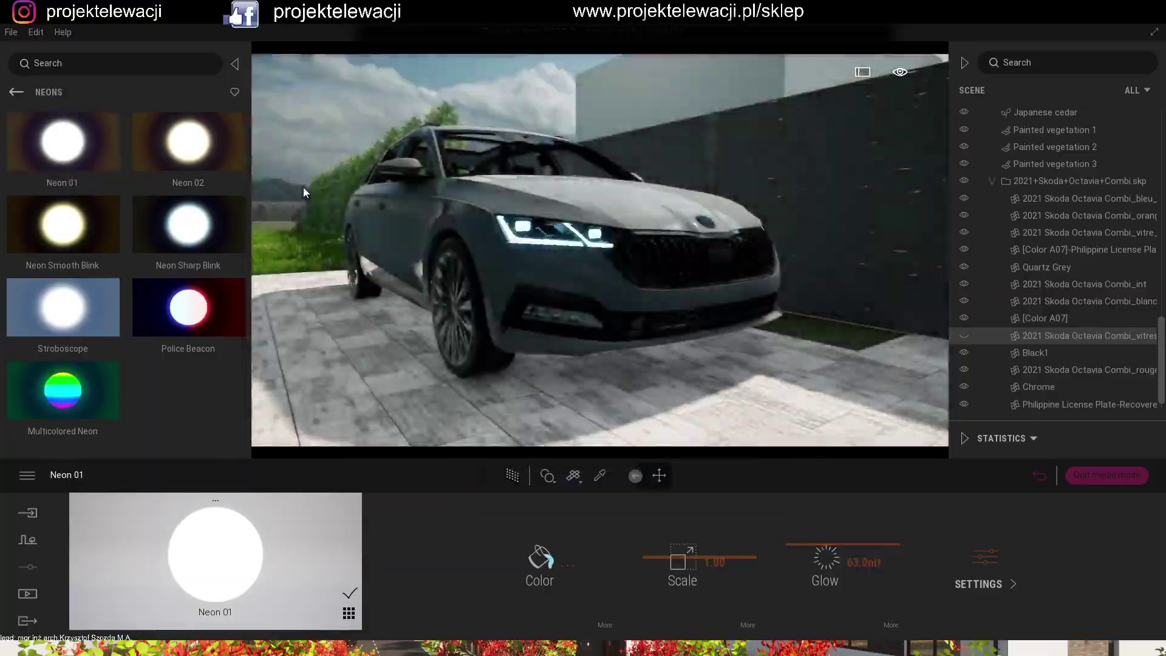
pyautogui.click(963, 335)
pyautogui.moveTo(825, 578); pyautogui.dragTo(802, 572)
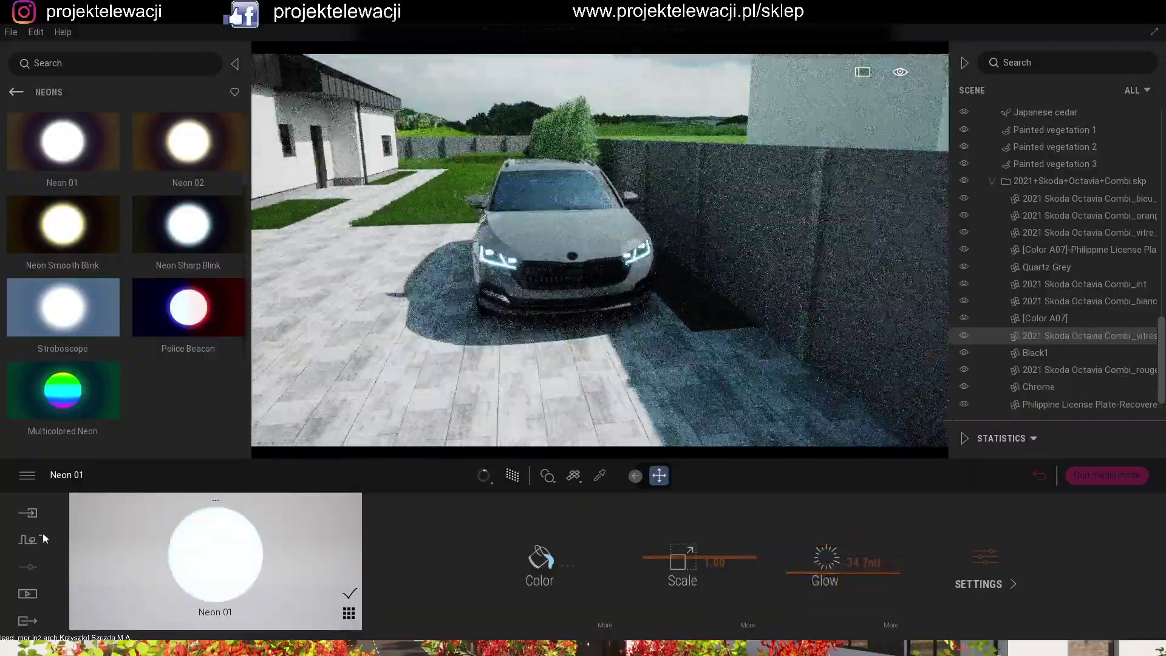
# Create a new image based on the Image1 view, reframed to include the garage and the parked car.
pyautogui.click(27, 593)
pyautogui.click(201, 562)
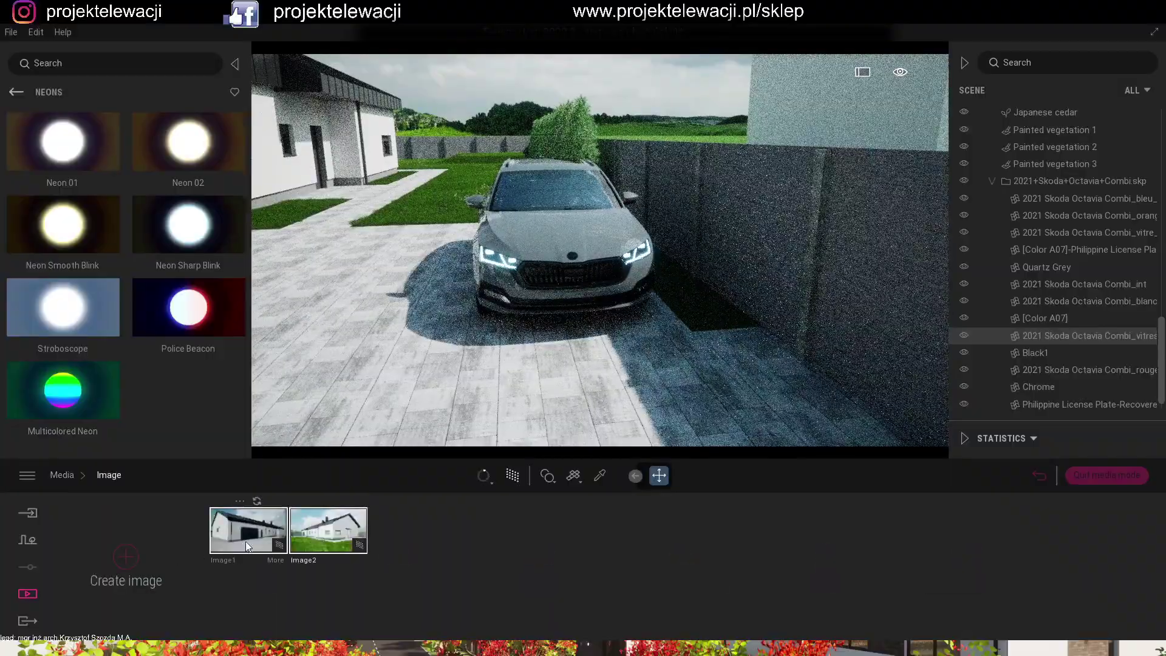
pyautogui.click(242, 545)
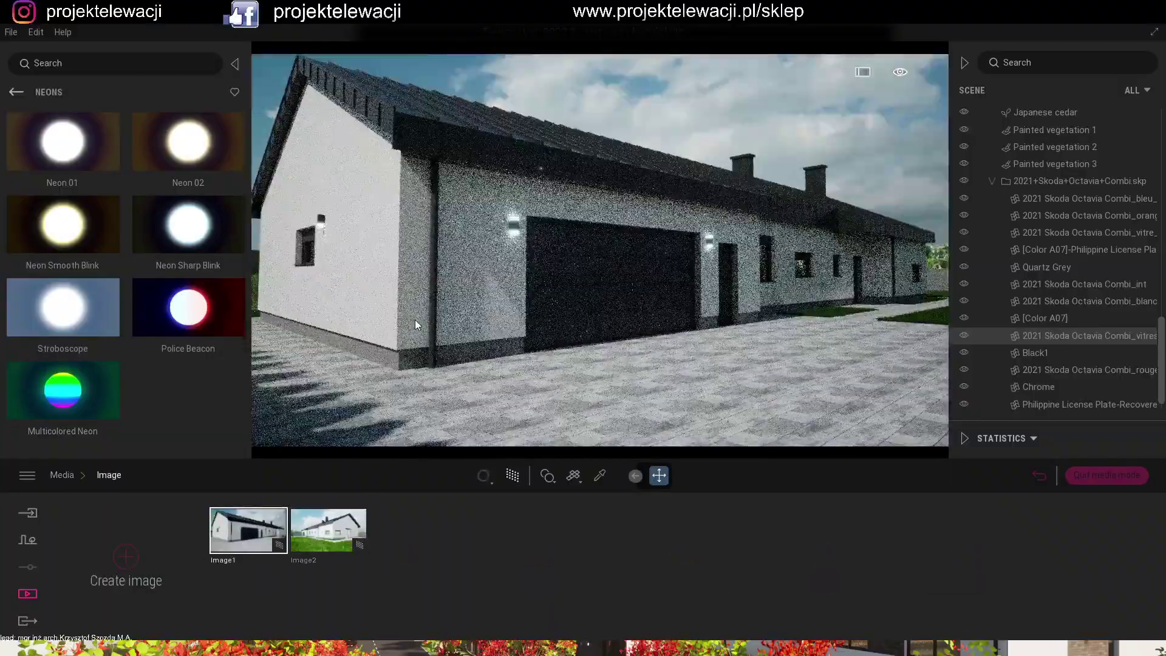
pyautogui.moveTo(416, 321); pyautogui.dragTo(559, 322, button='right')
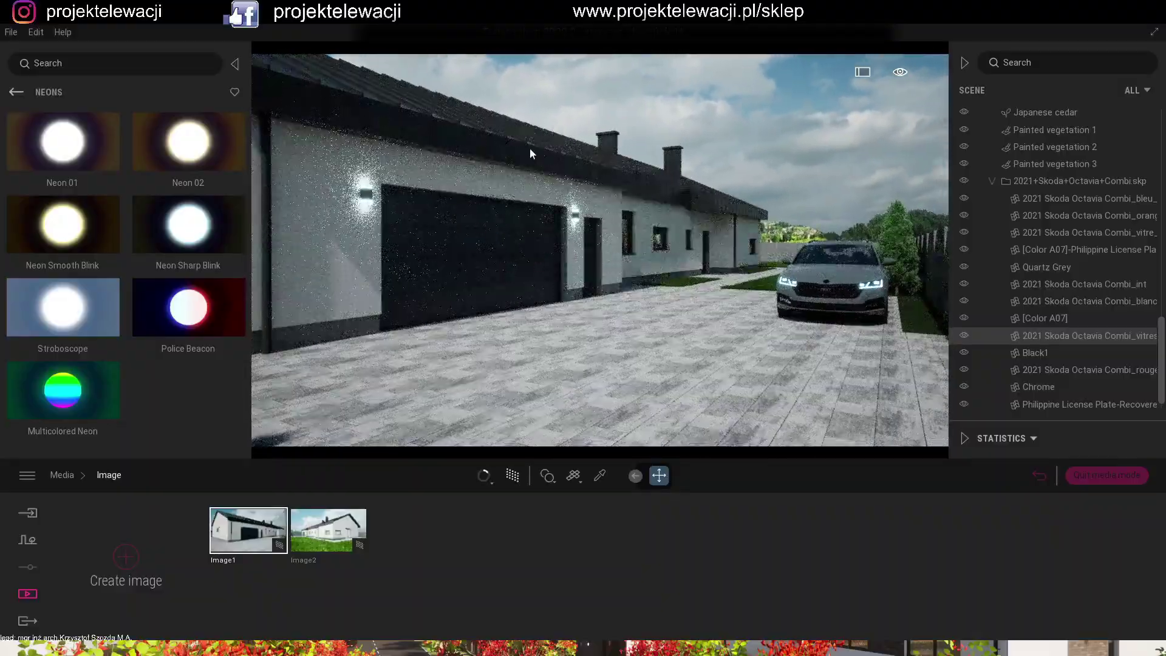
pyautogui.click(126, 556)
# Replace Image3's skydome with LowSun Overcast 34 from the low sun overcast skies.
pyautogui.click(434, 559)
pyautogui.click(268, 568)
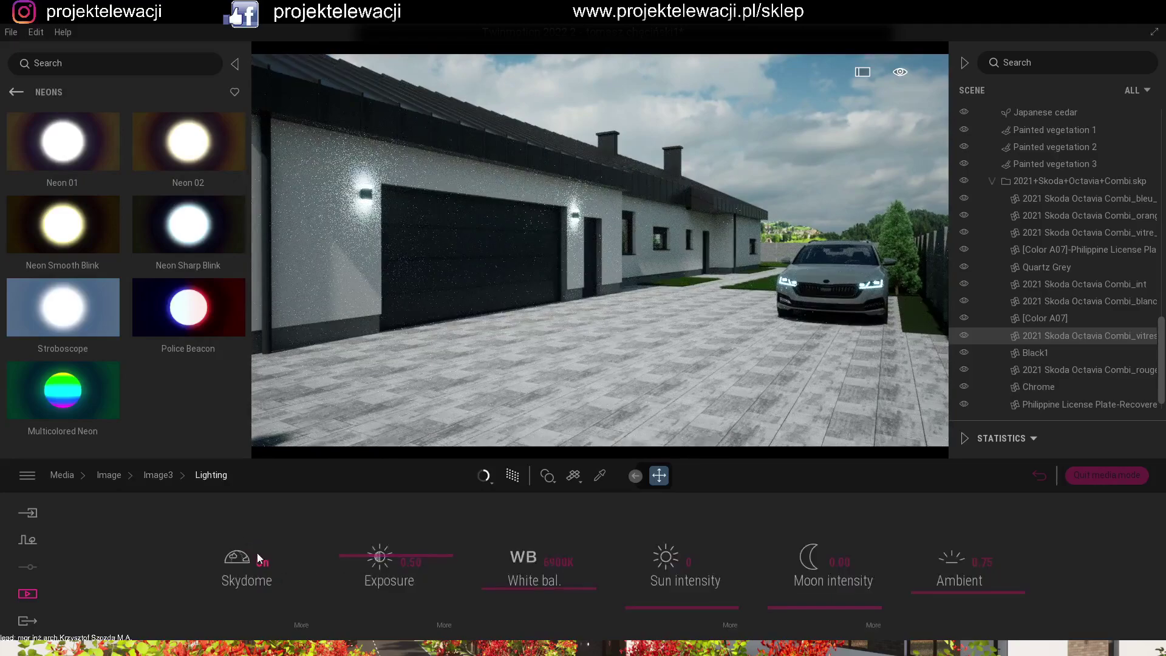
pyautogui.click(302, 628)
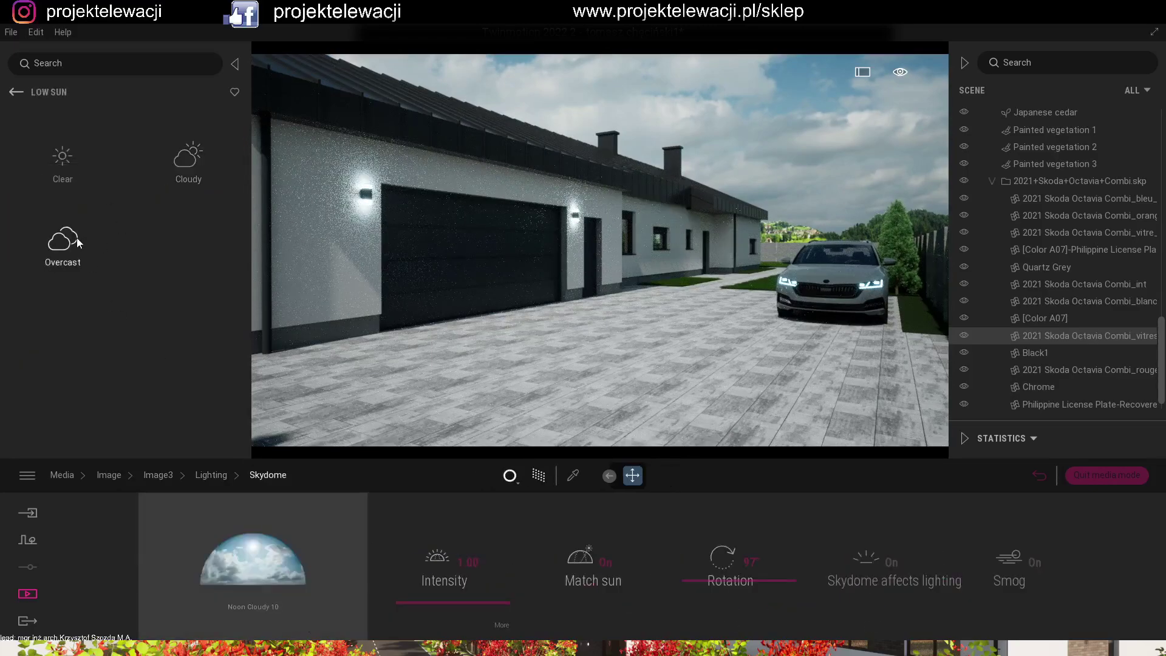
pyautogui.click(63, 246)
pyautogui.moveTo(246, 146); pyautogui.dragTo(264, 578)
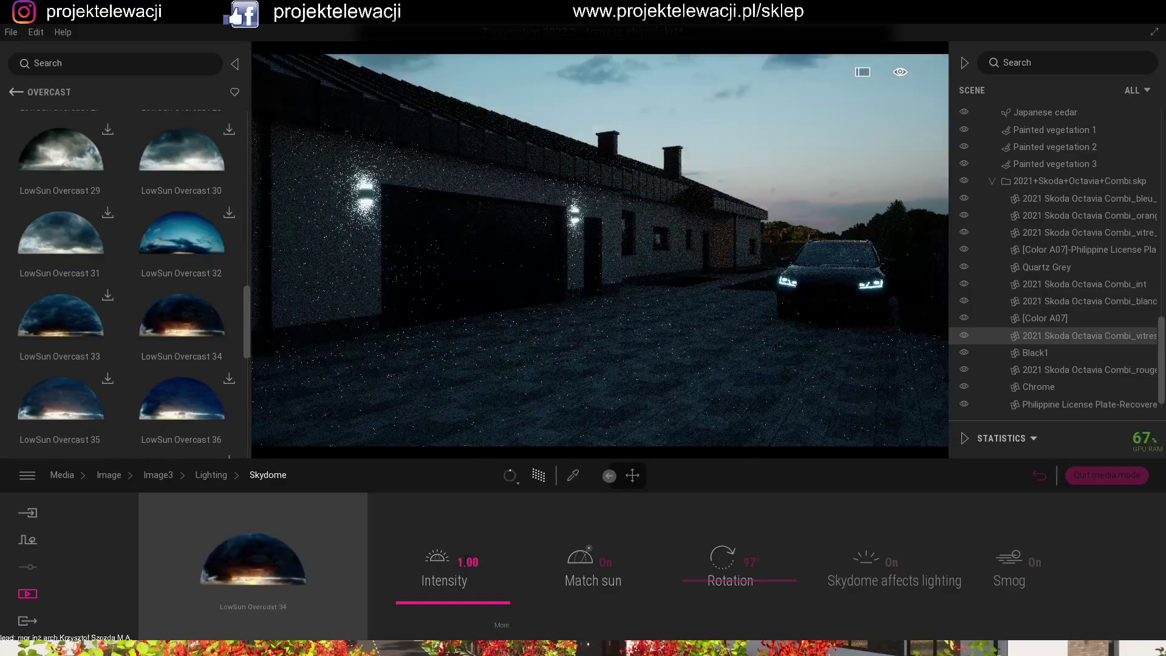
# Set the skydome intensity to 0.50 and its rotation to about 257°, and hide the scene list.
pyautogui.click(467, 562)
pyautogui.write('0.5')
pyautogui.press('Return')
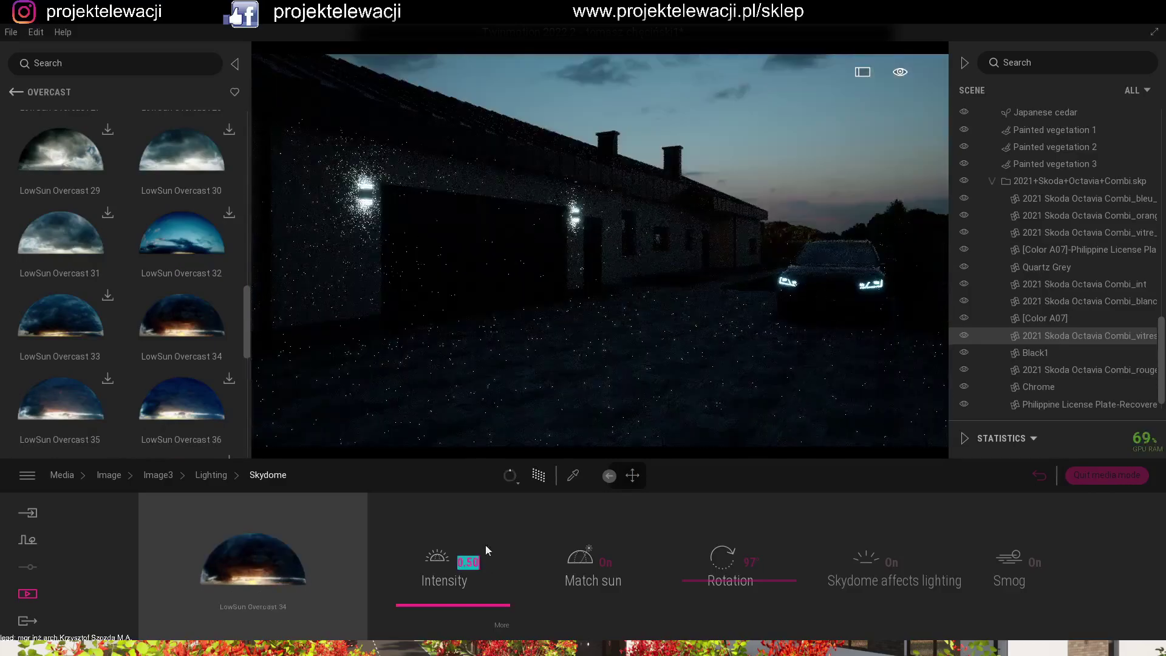
pyautogui.moveTo(729, 580); pyautogui.dragTo(736, 535)
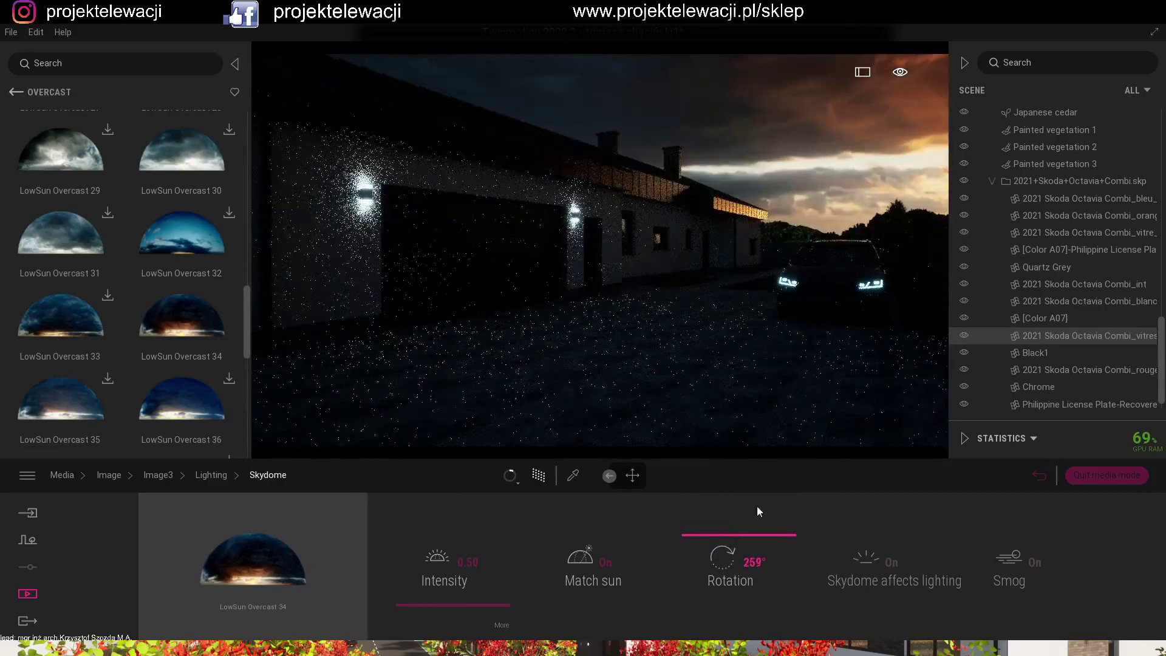
pyautogui.click(964, 63)
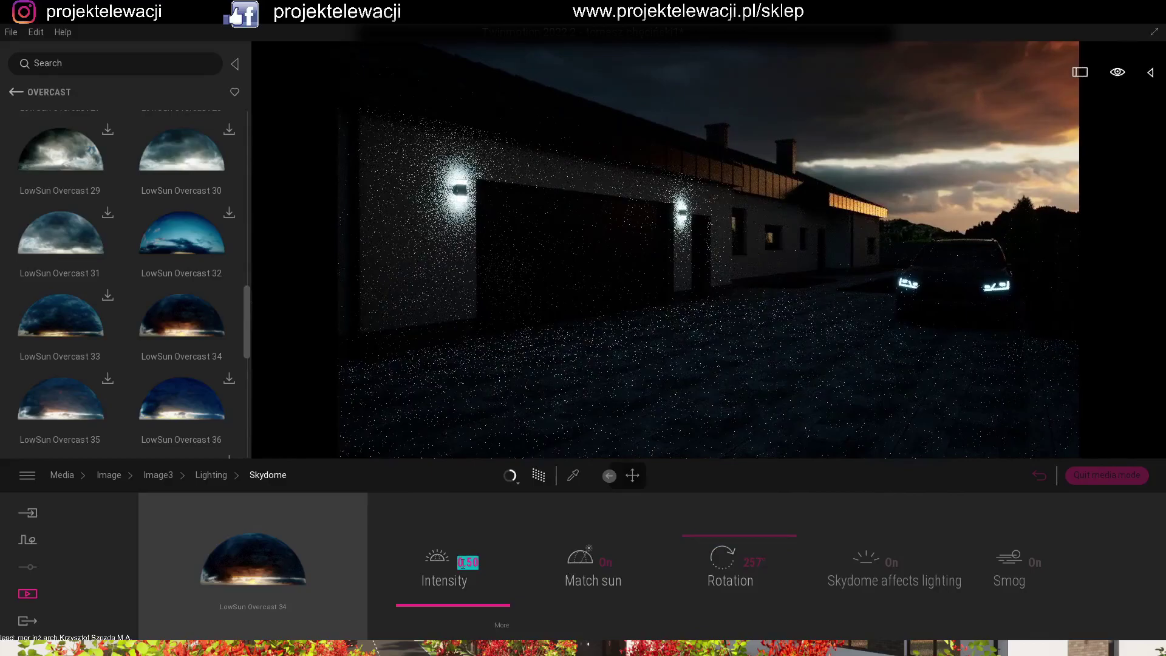
# Set Image3's skydome intensity to 1, and raise it further to 2.00.
pyautogui.write('1')
pyautogui.press('Return')
pyautogui.write('2')
pyautogui.press('Return')
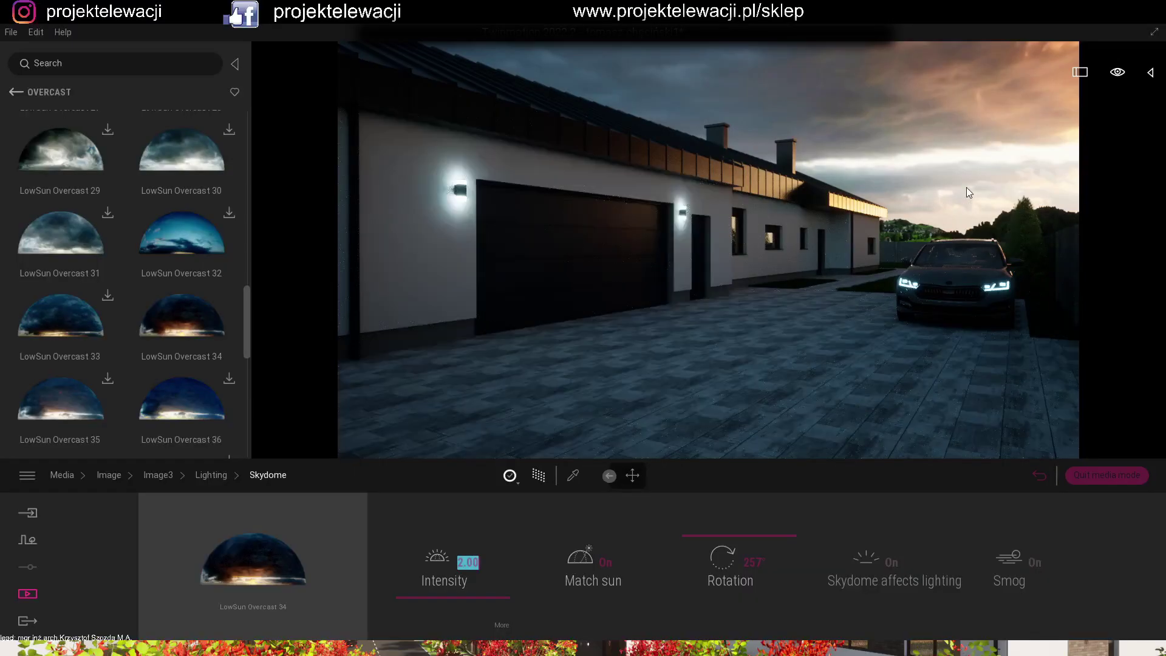
# Set the reflection of the driveway's paving material to about 79%.
pyautogui.click(571, 475)
pyautogui.moveTo(625, 604); pyautogui.dragTo(623, 532)
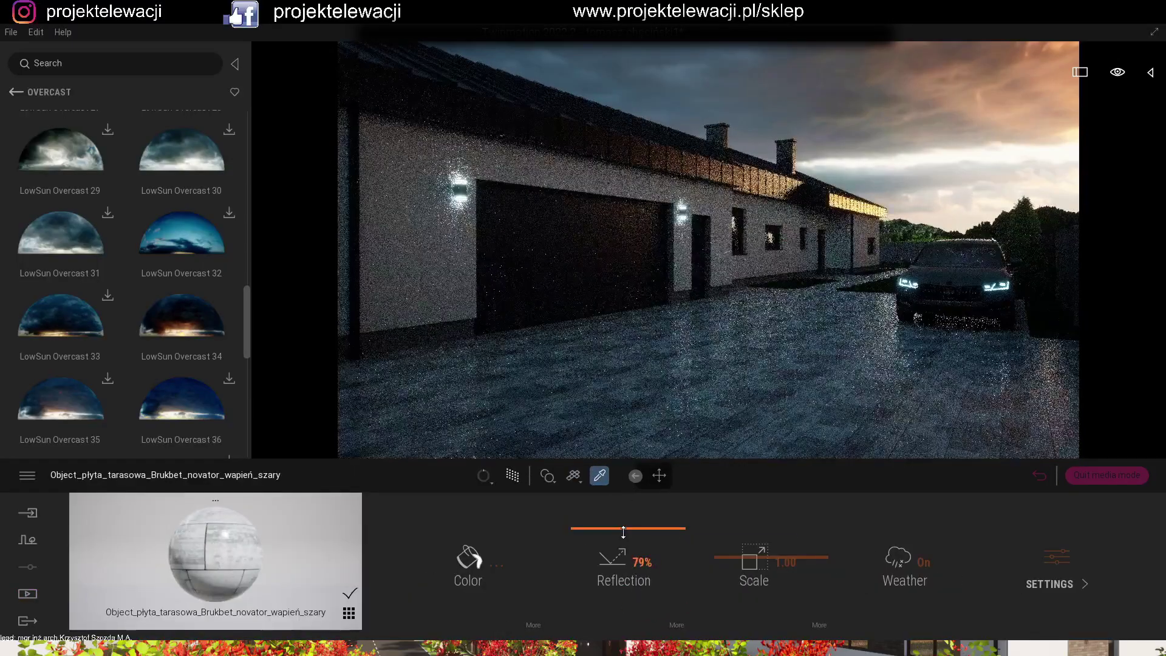
# Set Image3's weather slightly past cloudy and its season to winter.
pyautogui.click(28, 594)
pyautogui.click(259, 587)
pyautogui.click(435, 569)
pyautogui.click(699, 582)
pyautogui.moveTo(91, 542); pyautogui.dragTo(278, 541)
pyautogui.moveTo(507, 542)
pyautogui.mouseDown()
pyautogui.moveTo(707, 542)
pyautogui.moveTo(676, 545)
pyautogui.mouseUp()
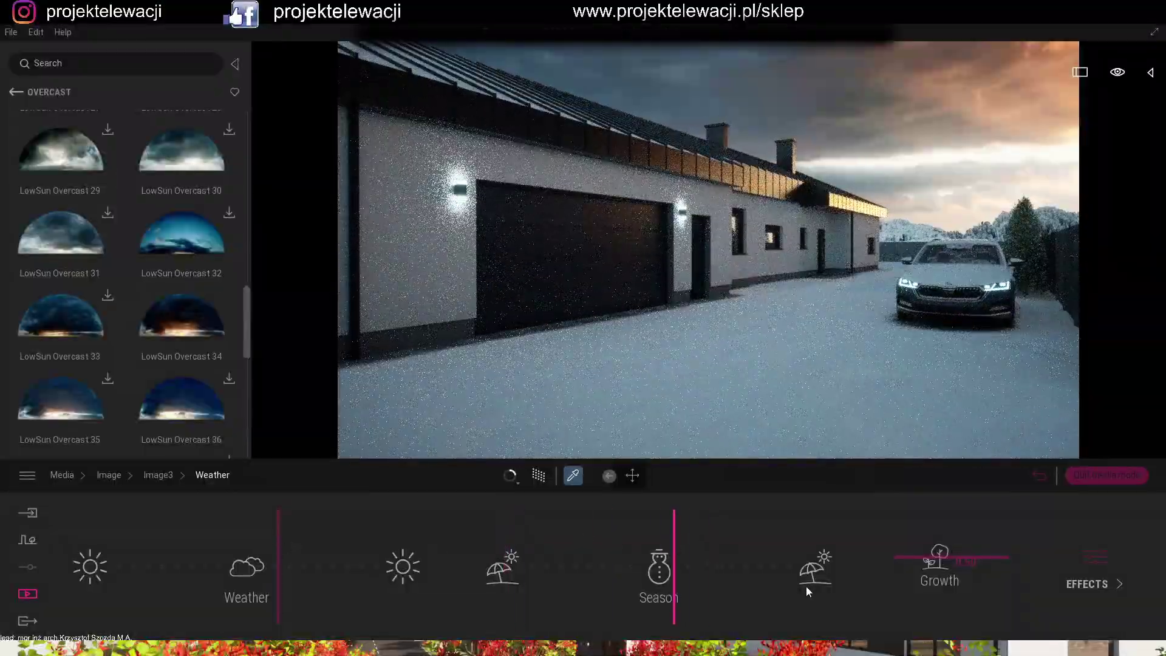
pyautogui.click(535, 476)
pyautogui.click(533, 476)
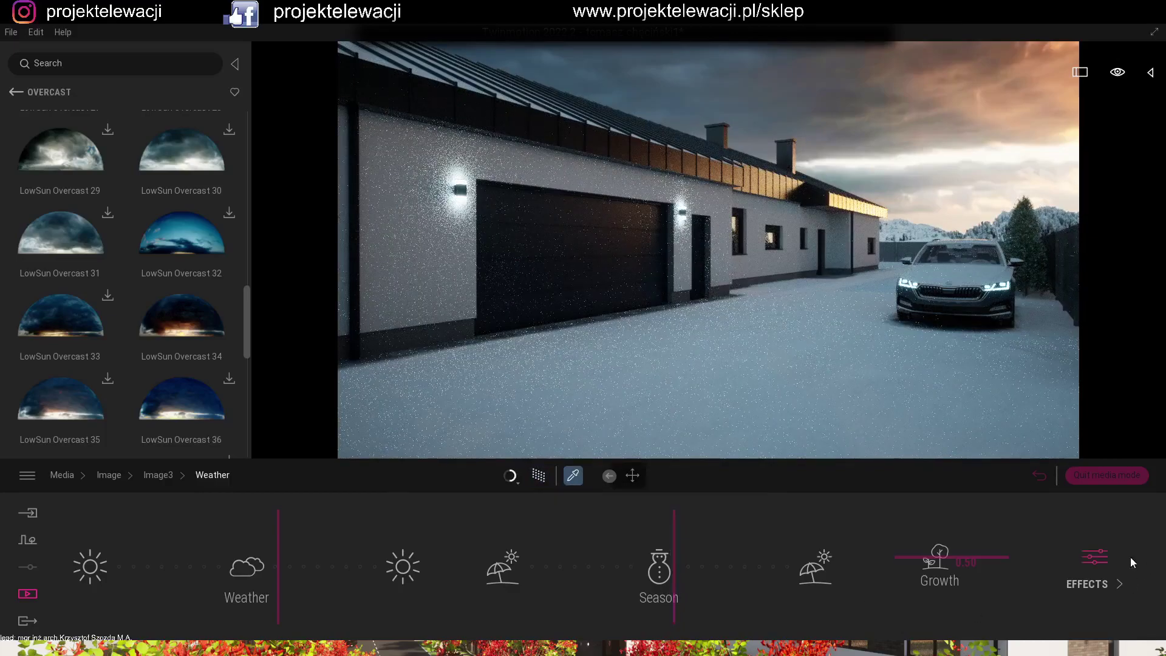
pyautogui.click(1094, 580)
pyautogui.click(213, 476)
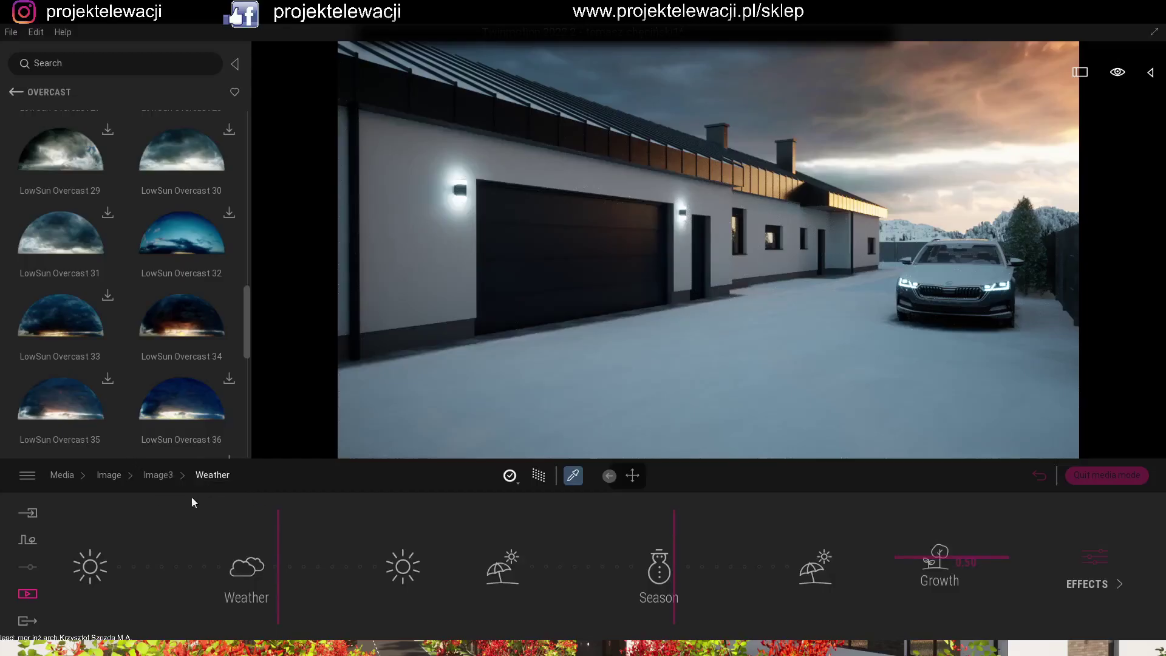
# Set Image3's season back to summer and its weather to midway between sunny and cloudy.
pyautogui.moveTo(662, 543); pyautogui.dragTo(485, 541)
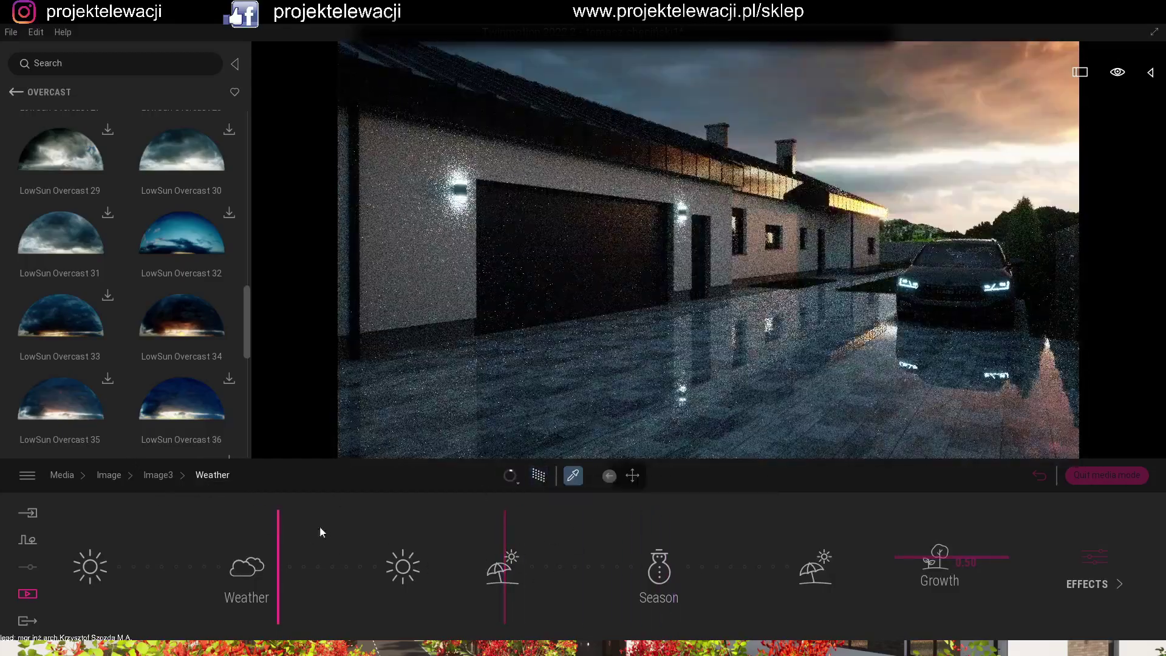
pyautogui.moveTo(278, 531); pyautogui.dragTo(169, 530)
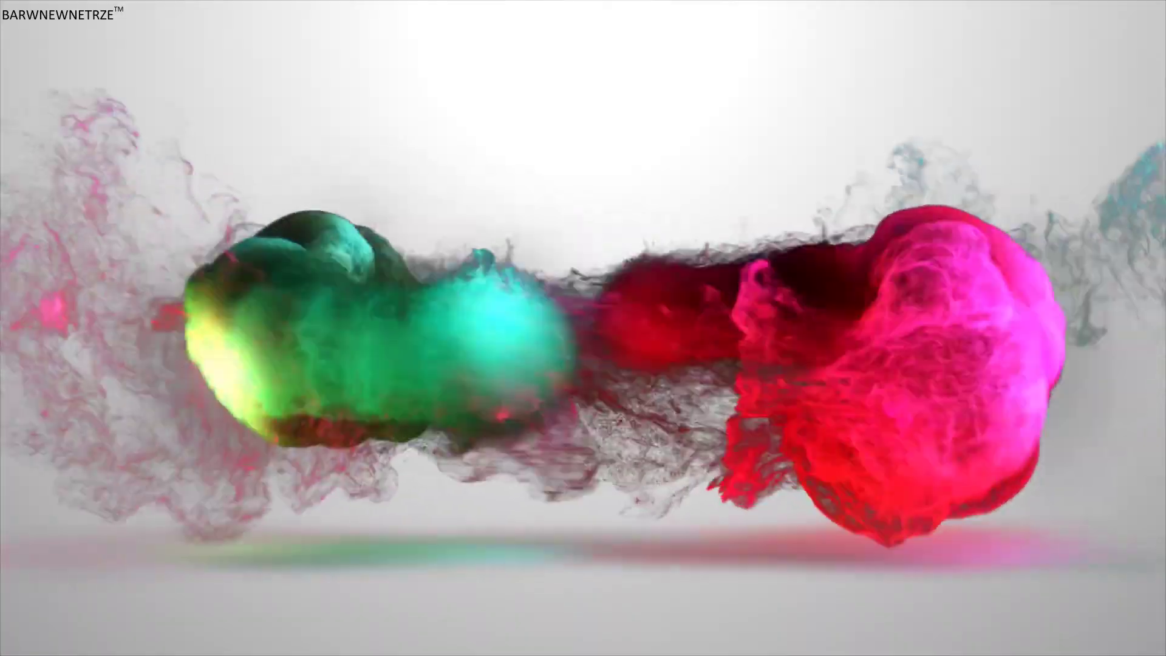